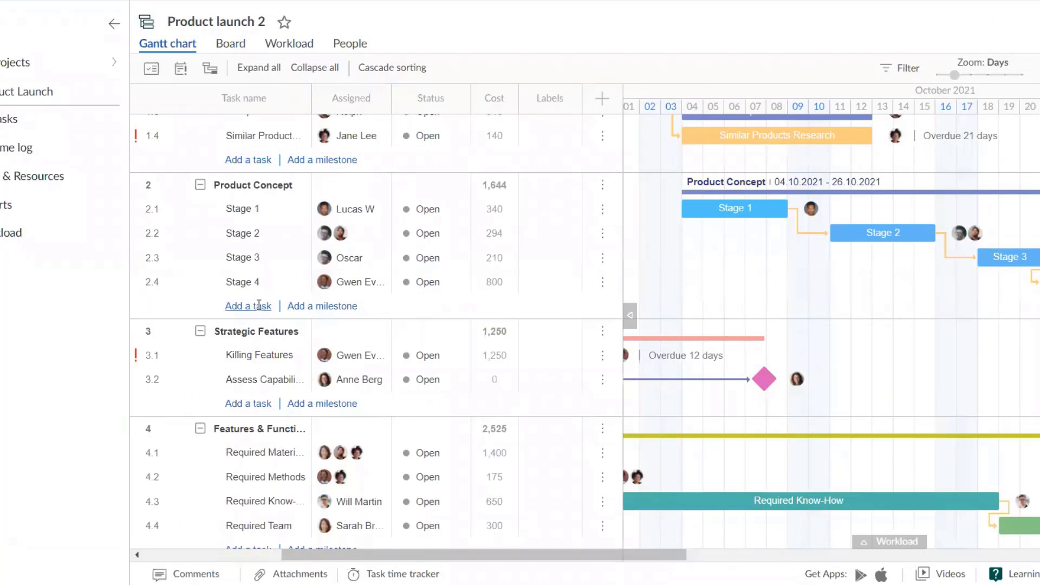
- Add Stage 5 and Stage 6 as new tasks under Product Concept
{"action": "type", "text": "Stage 5"}
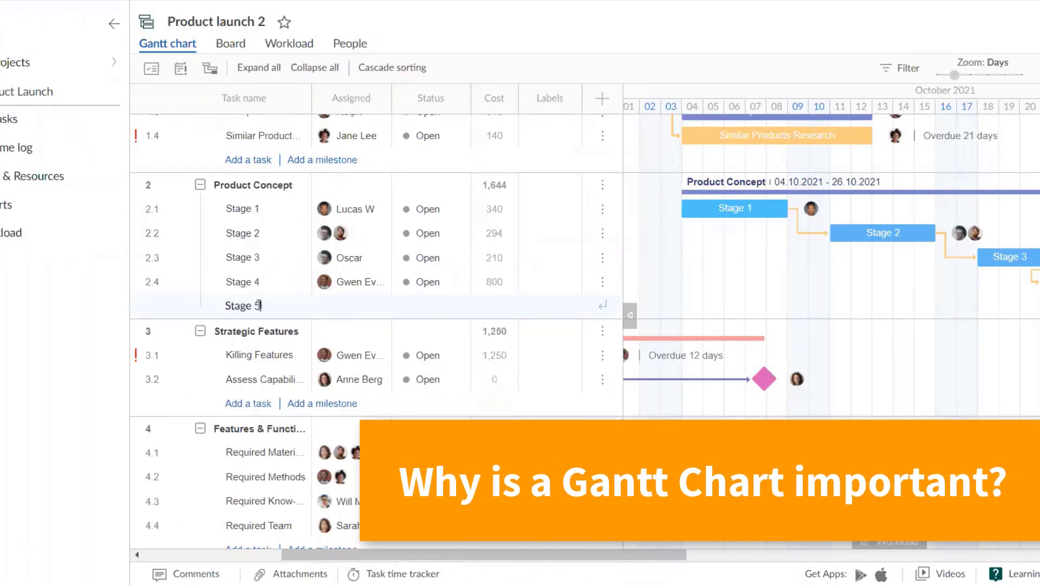
{"action": "key", "text": "Return"}
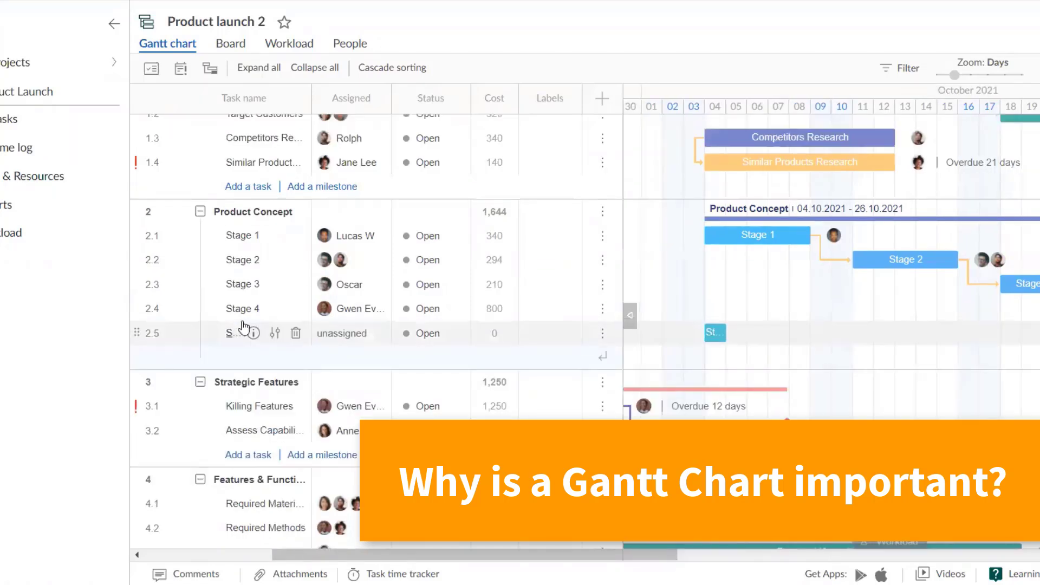
{"action": "type", "text": "Stage 6"}
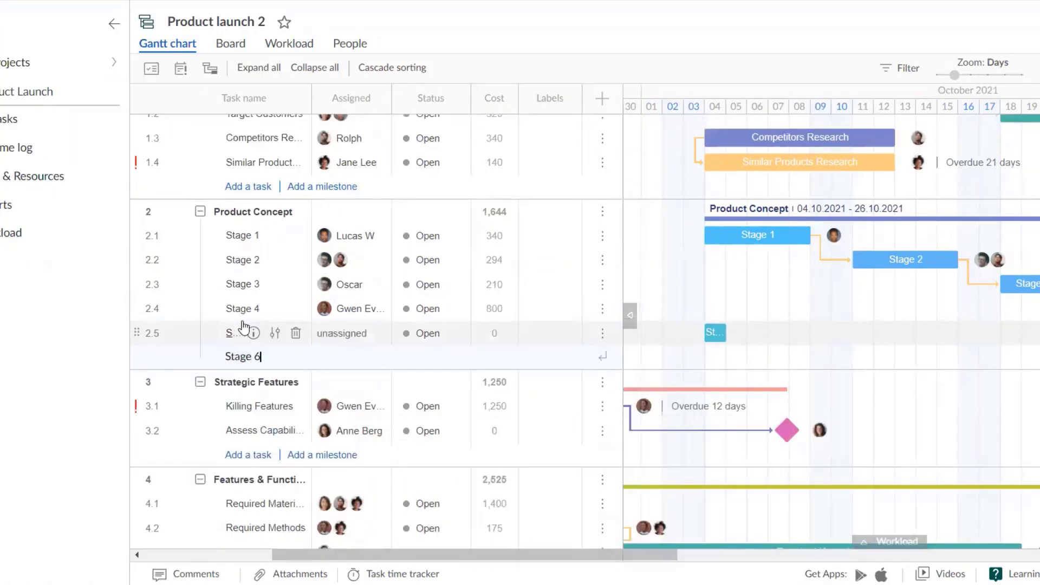
{"action": "key", "text": "Return"}
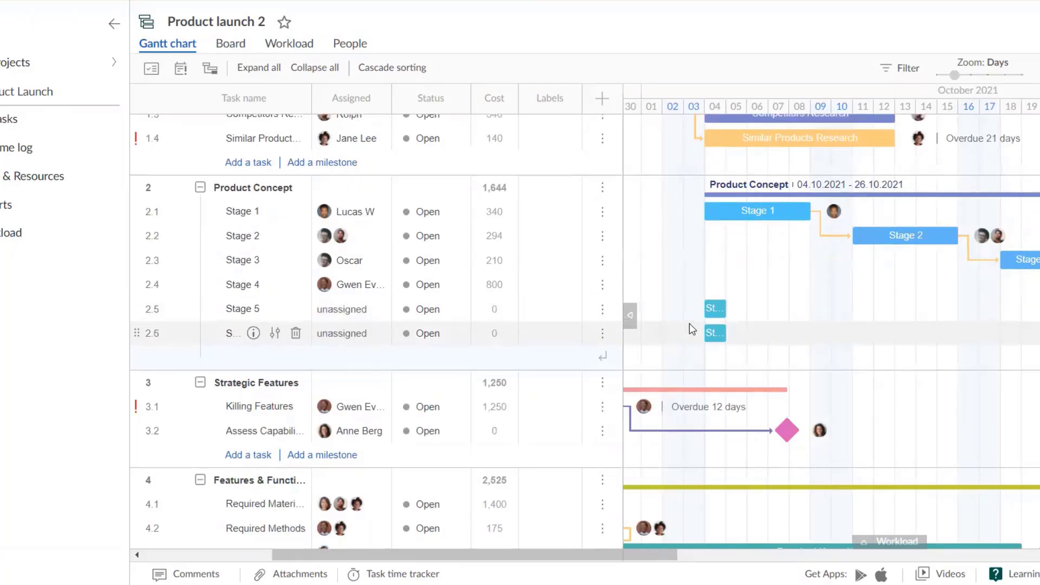
- Lengthen Stage 5 and Stage 6, then link them to follow Stage 4 in sequence
{"action": "left_click_drag", "start_coordinate": [734, 308], "coordinate": [806, 308]}
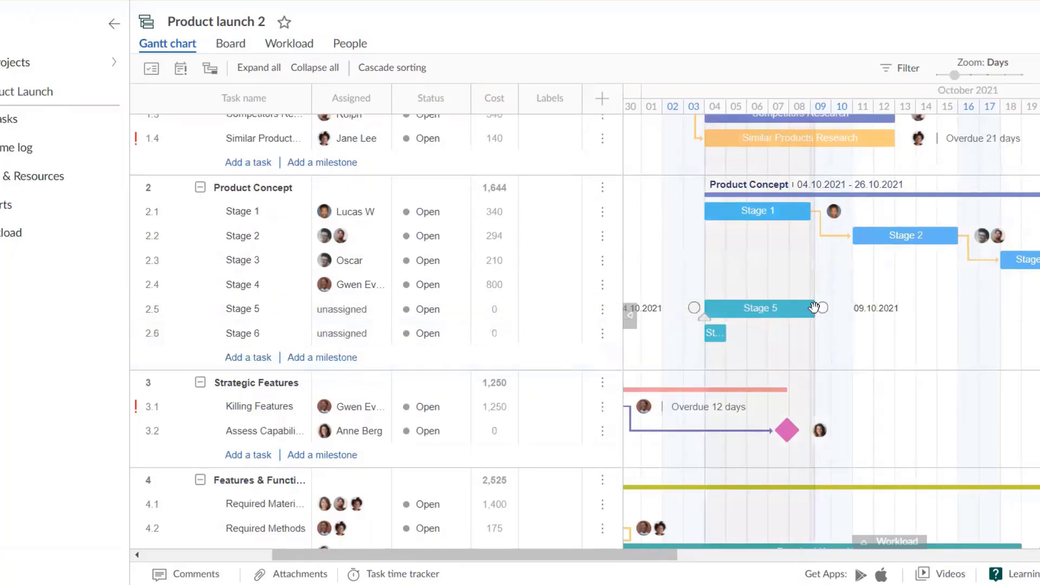
{"action": "left_click_drag", "start_coordinate": [726, 333], "coordinate": [810, 333]}
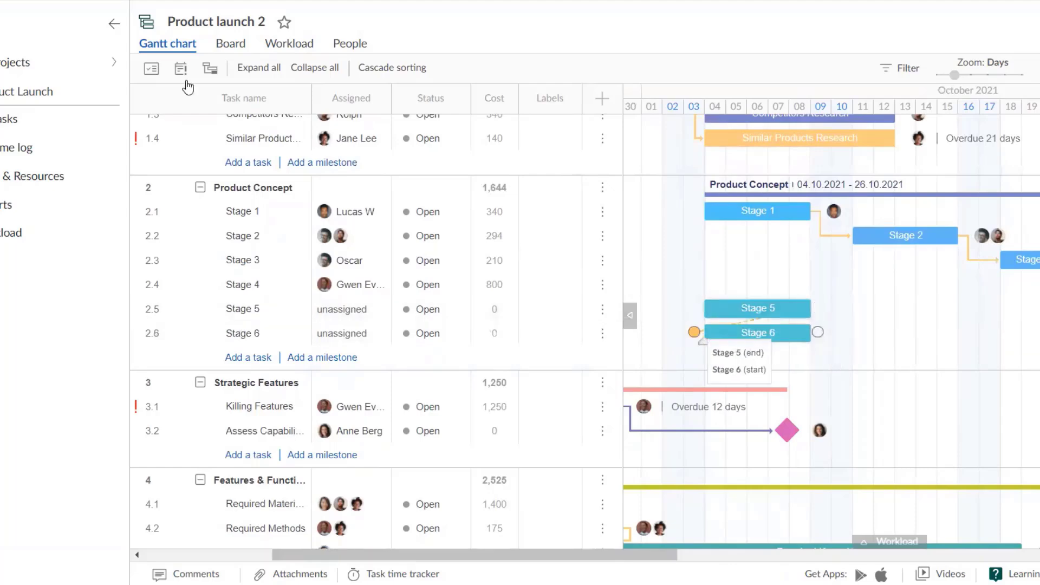
{"action": "left_click", "coordinate": [115, 30]}
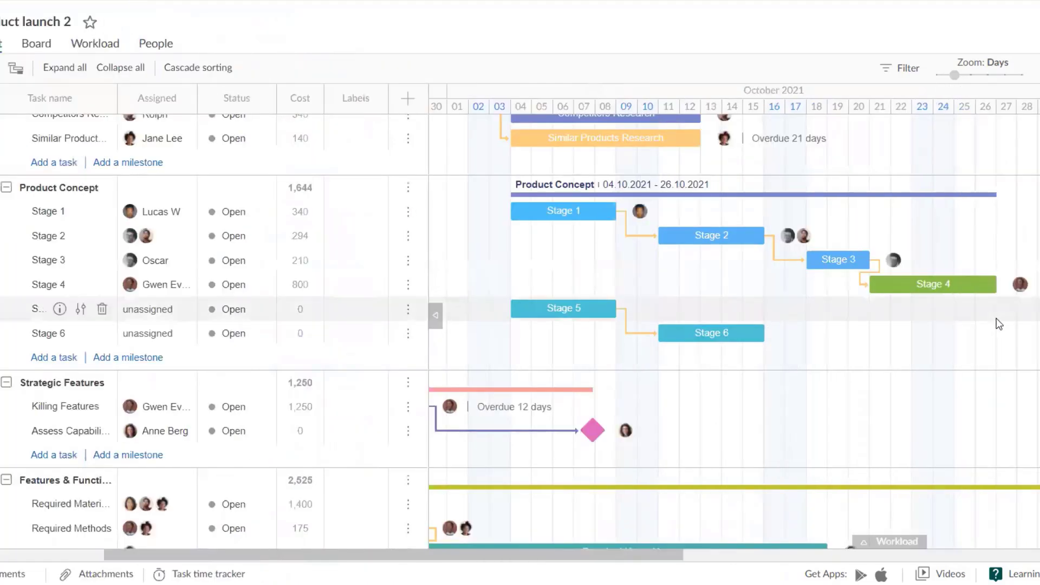
{"action": "left_click_drag", "start_coordinate": [1004, 283], "coordinate": [501, 308]}
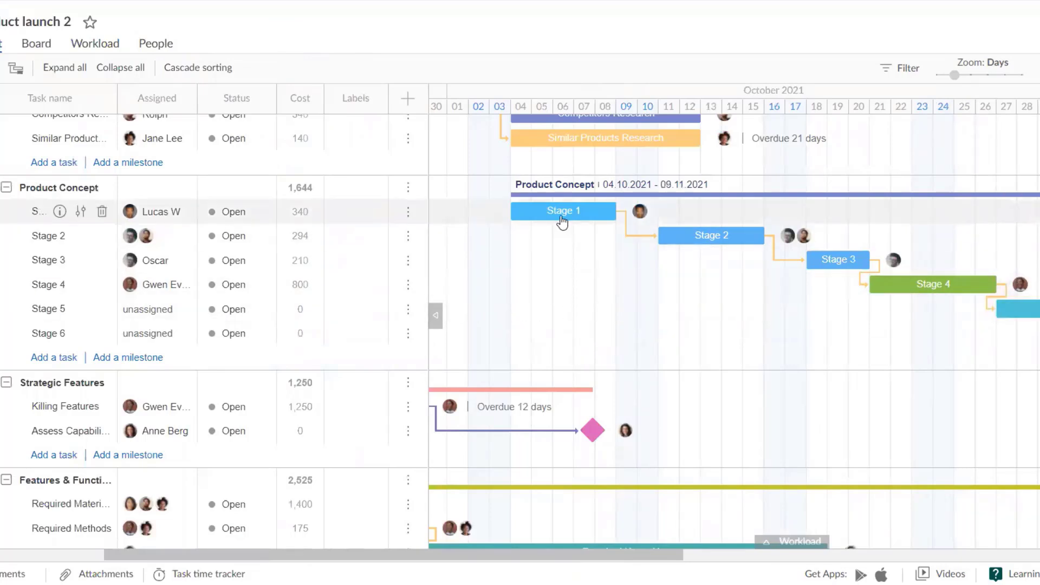
{"action": "mouse_move", "coordinate": [562, 216]}
{"action": "left_mouse_down"}
{"action": "mouse_move", "coordinate": [620, 215]}
{"action": "mouse_move", "coordinate": [555, 216]}
{"action": "mouse_move", "coordinate": [558, 224]}
{"action": "left_mouse_up"}
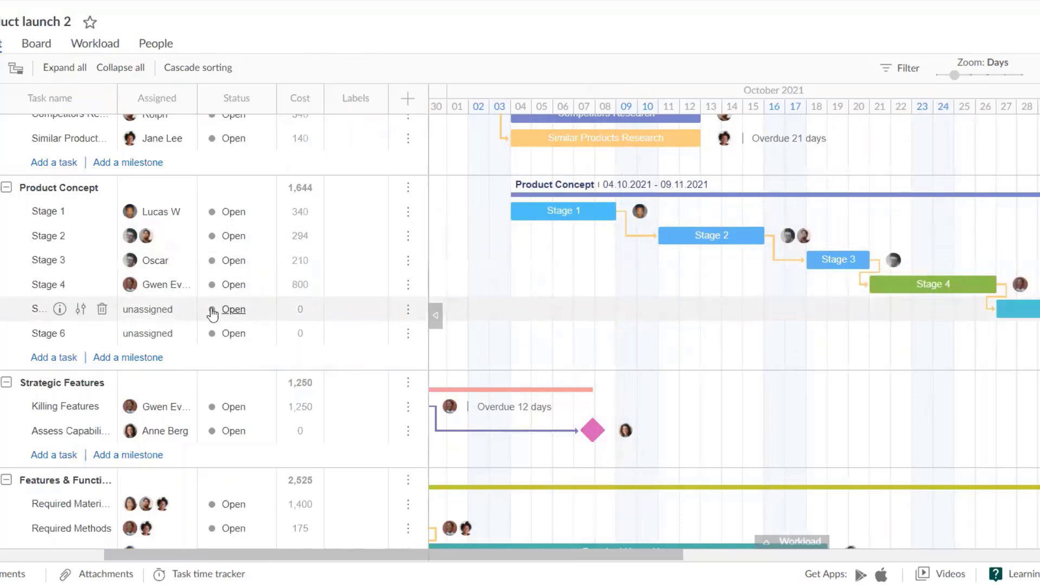
{"action": "left_click", "coordinate": [161, 313]}
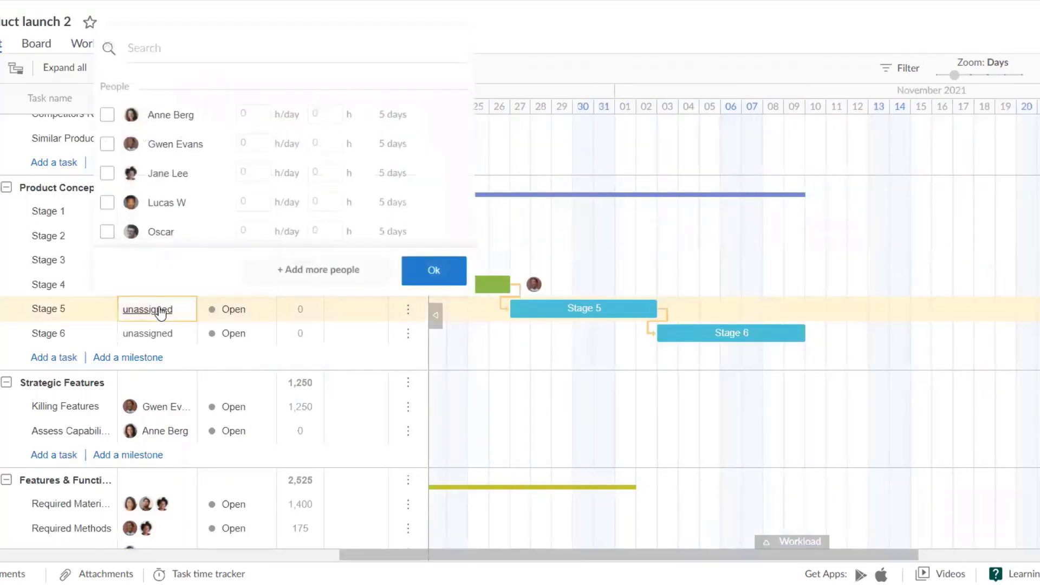
{"action": "left_click", "coordinate": [133, 144]}
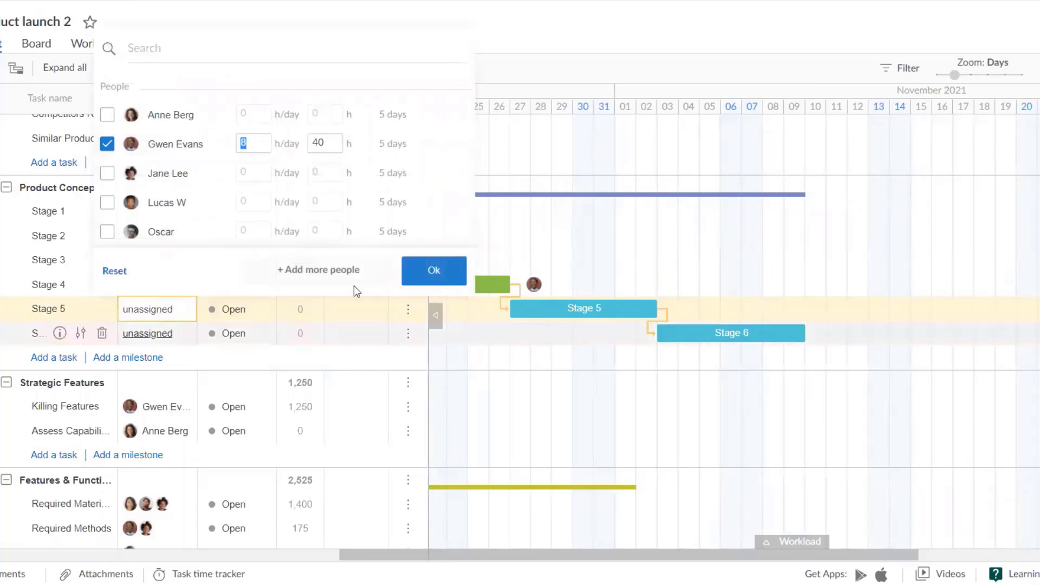
{"action": "left_click", "coordinate": [432, 271]}
{"action": "left_click", "coordinate": [169, 336]}
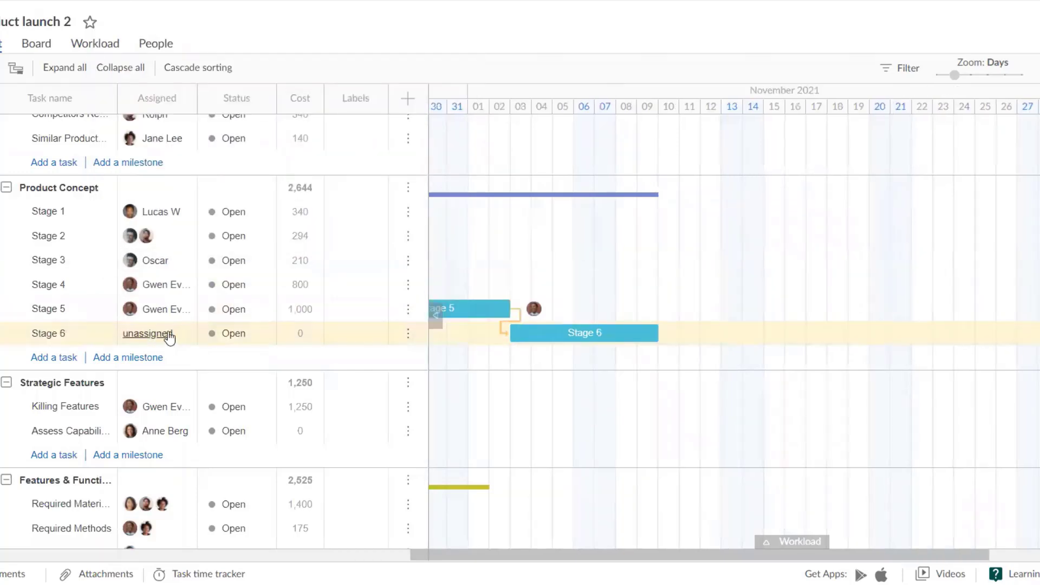
{"action": "scroll", "coordinate": [224, 226], "scroll_direction": "down", "scroll_amount": 2}
{"action": "left_click", "coordinate": [174, 198]}
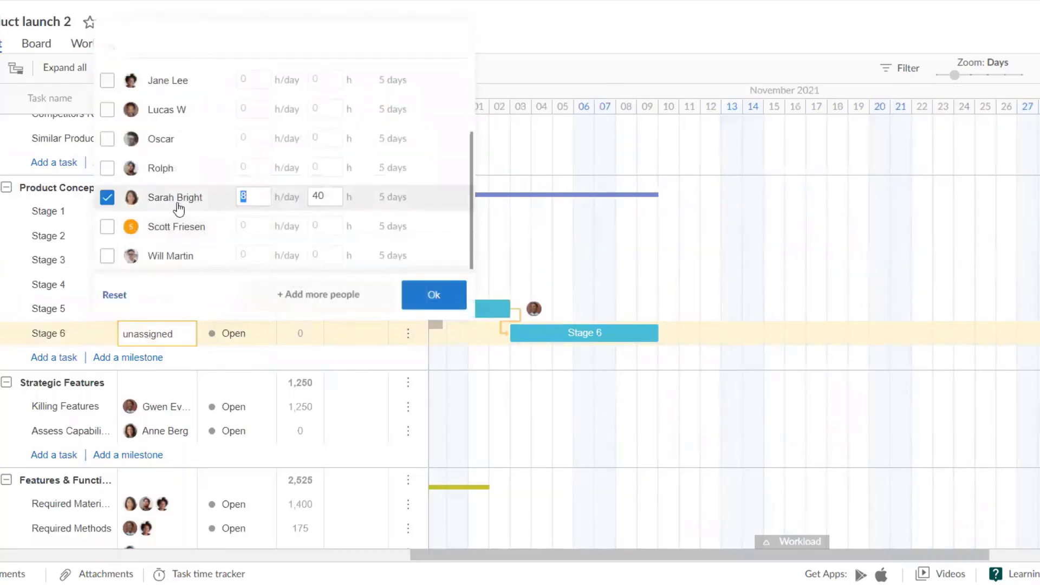
{"action": "left_click", "coordinate": [425, 294]}
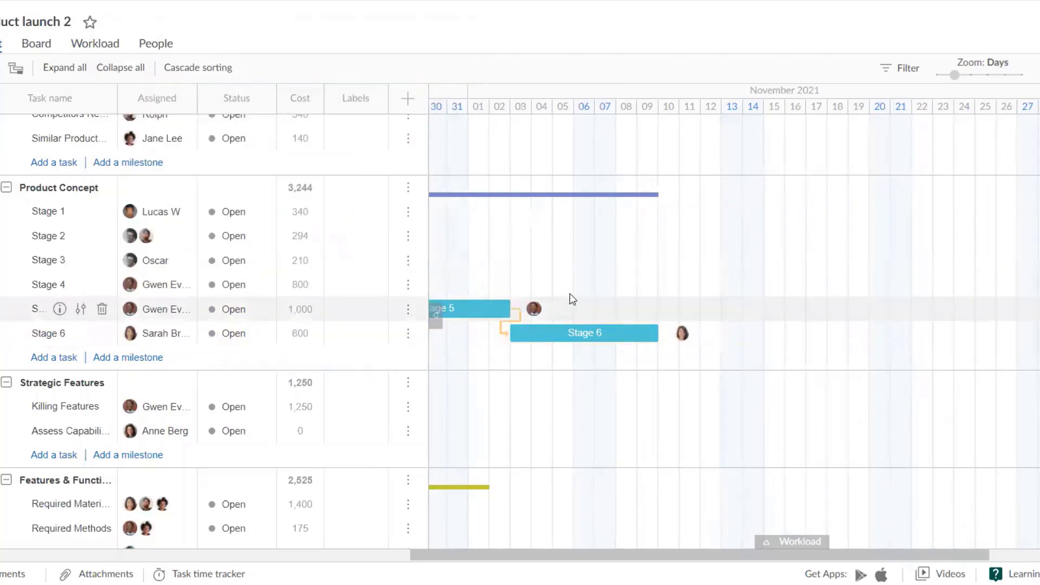
- Shorten Stage 5 and Stage 6, dropping their costs to 600 and 240
{"action": "left_click", "coordinate": [599, 309]}
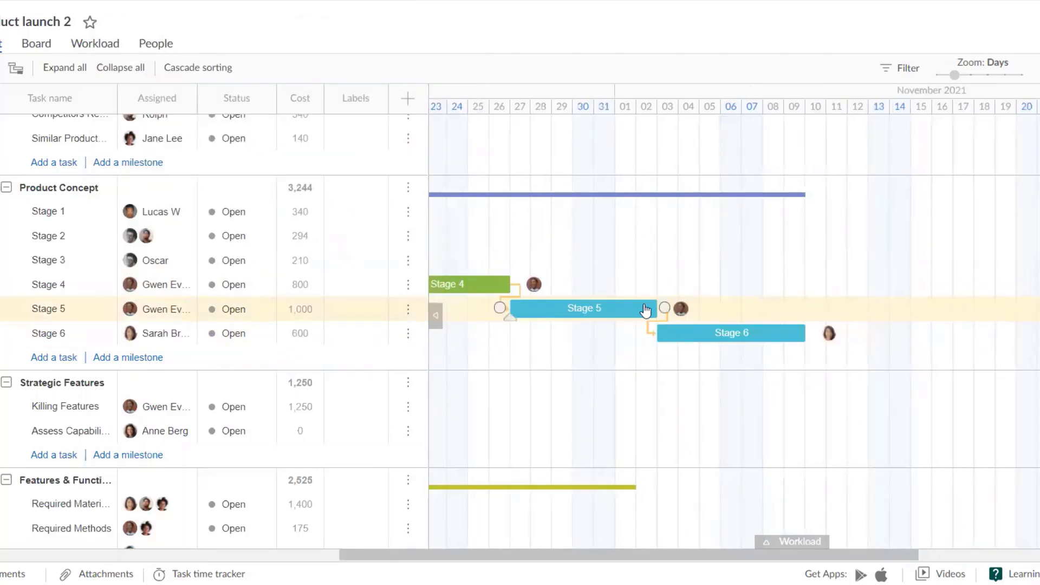
{"action": "left_click_drag", "start_coordinate": [655, 306], "coordinate": [573, 308]}
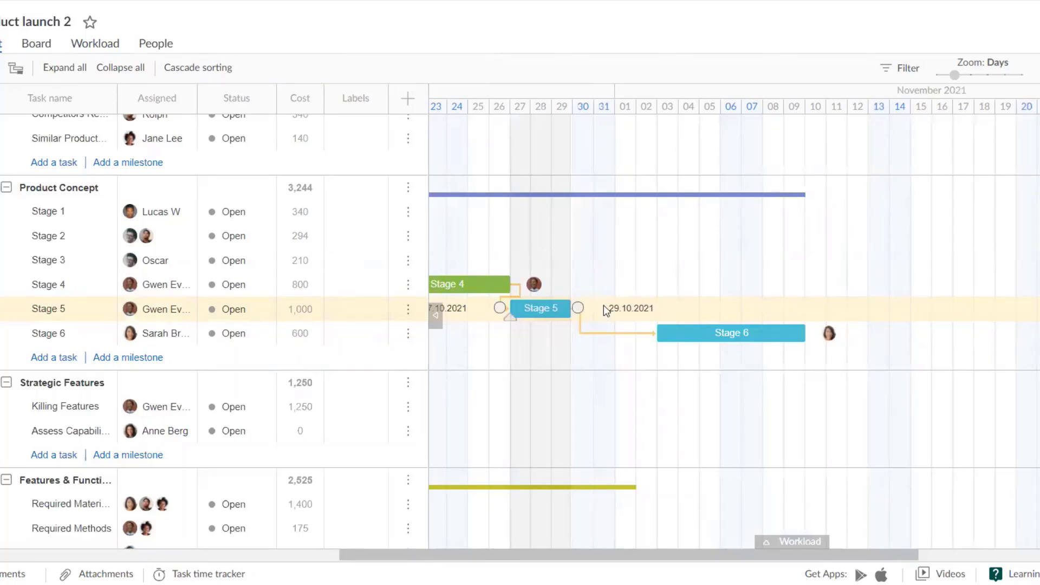
{"action": "left_click_drag", "start_coordinate": [719, 331], "coordinate": [657, 331]}
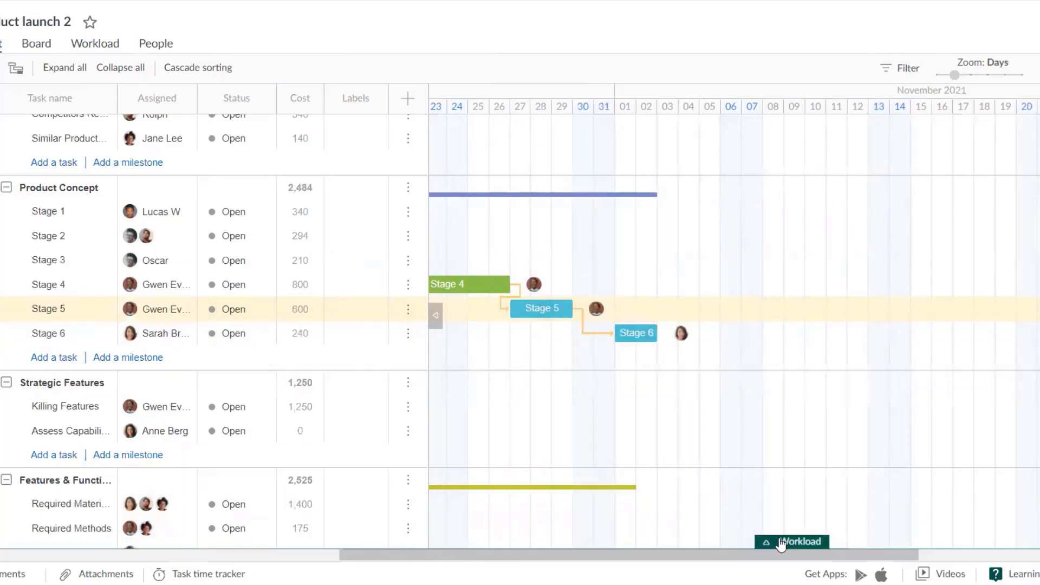
{"action": "left_click", "coordinate": [780, 541]}
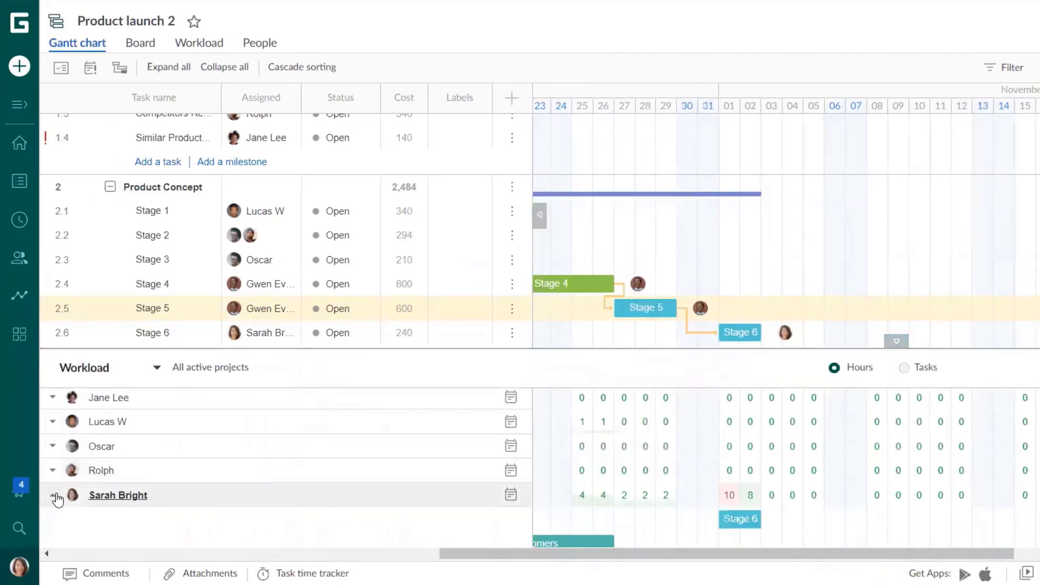
{"action": "left_click", "coordinate": [731, 498]}
{"action": "mouse_move", "coordinate": [740, 518]}
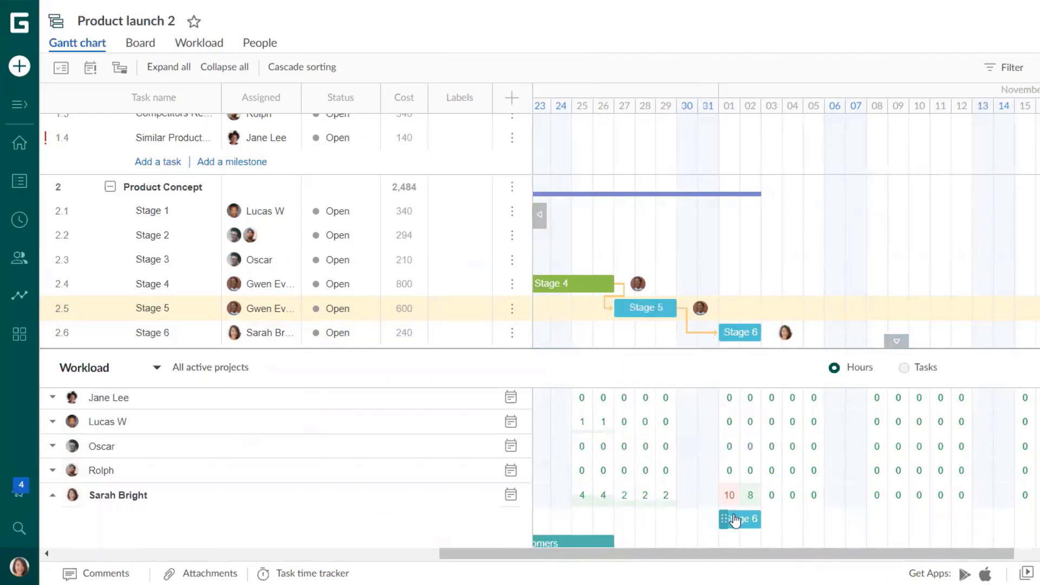
{"action": "left_click", "coordinate": [734, 537]}
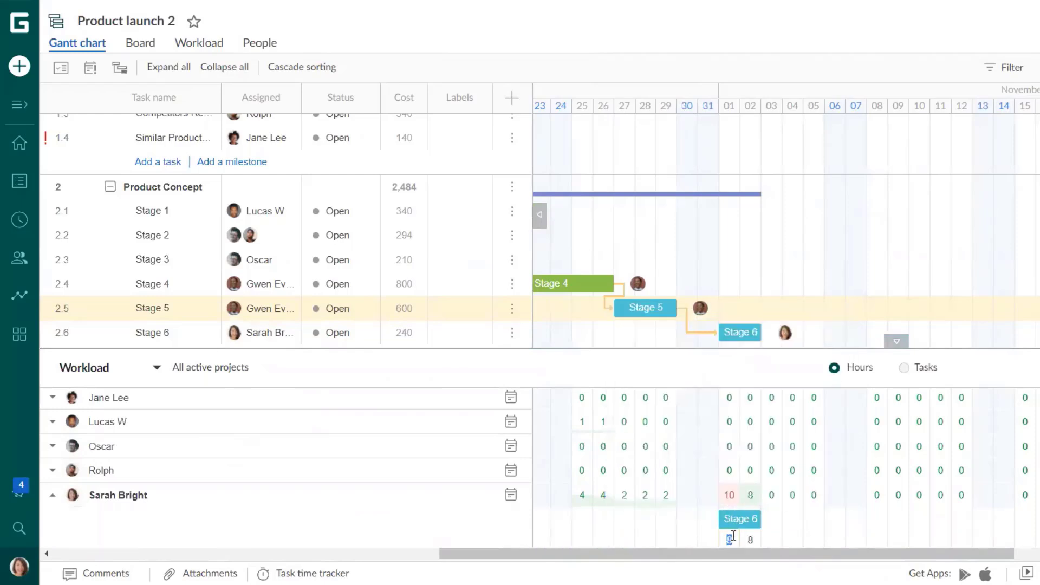
{"action": "left_click", "coordinate": [750, 540]}
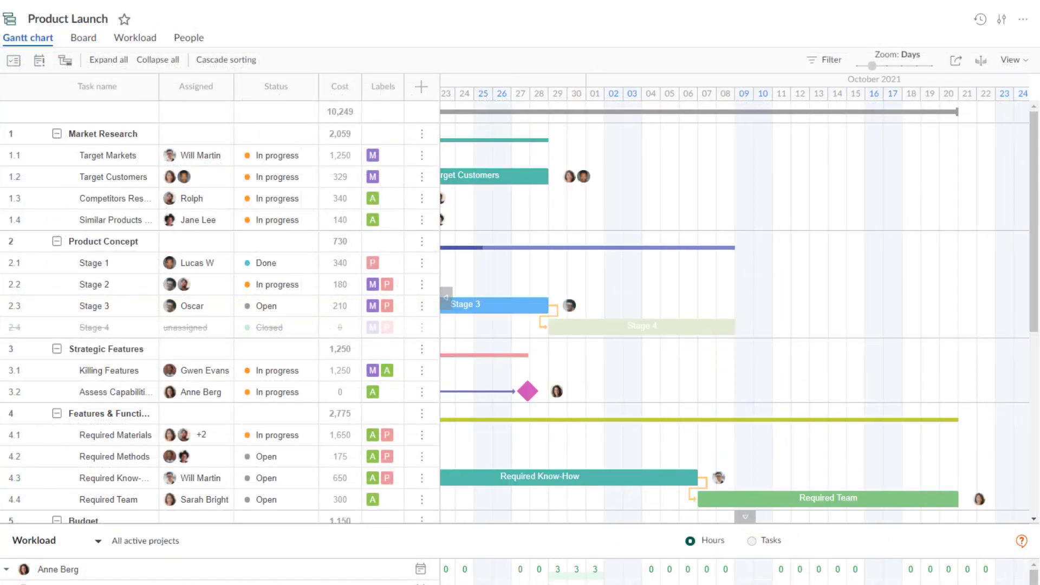
{"action": "scroll", "coordinate": [735, 303], "scroll_direction": "right", "scroll_amount": 1}
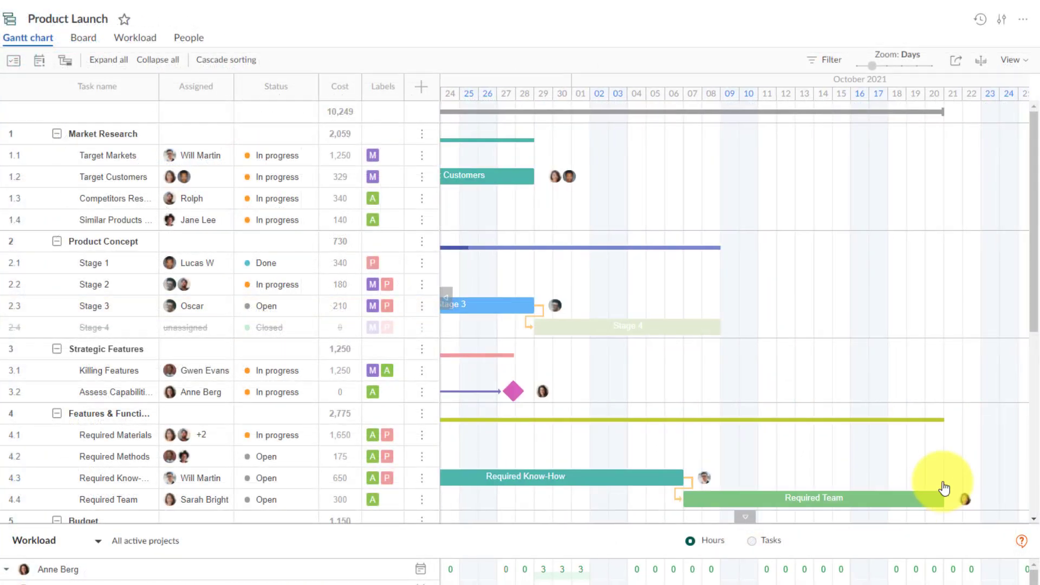
{"action": "scroll", "coordinate": [944, 487], "scroll_direction": "right", "scroll_amount": 3}
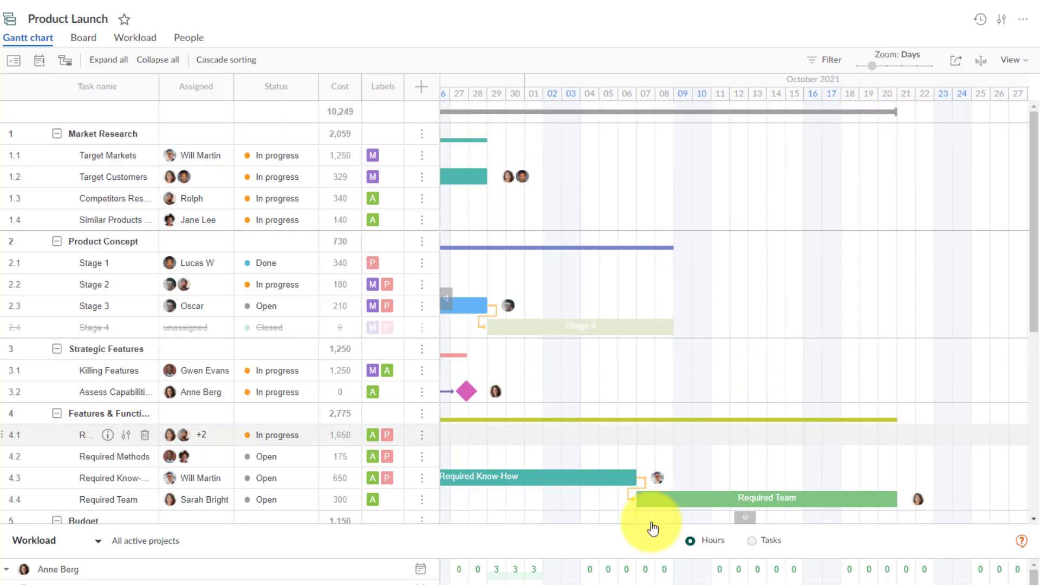
{"action": "scroll", "coordinate": [734, 298], "scroll_direction": "left", "scroll_amount": 10}
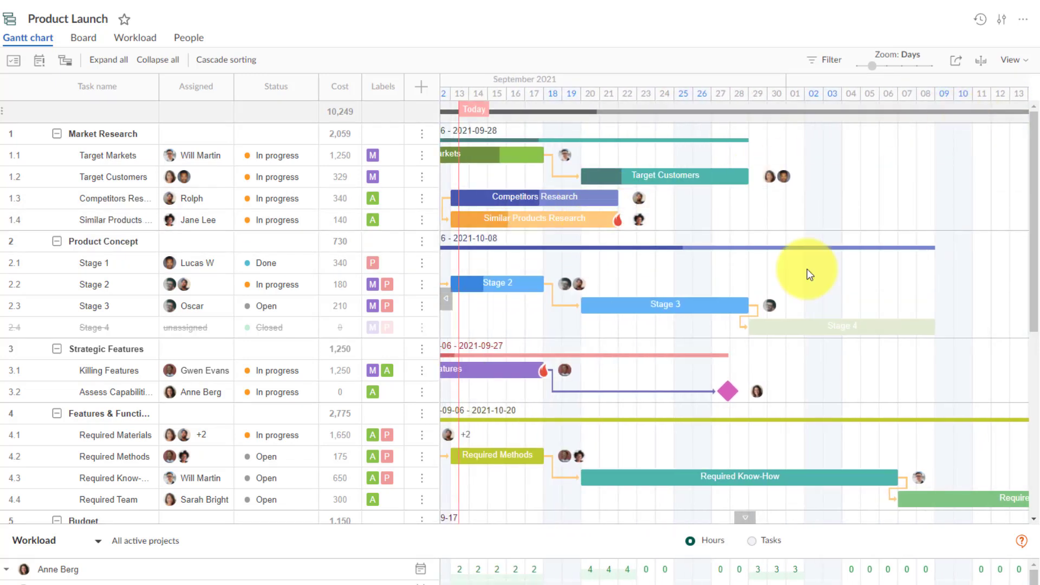
{"action": "scroll", "coordinate": [734, 298], "scroll_direction": "left", "scroll_amount": 3}
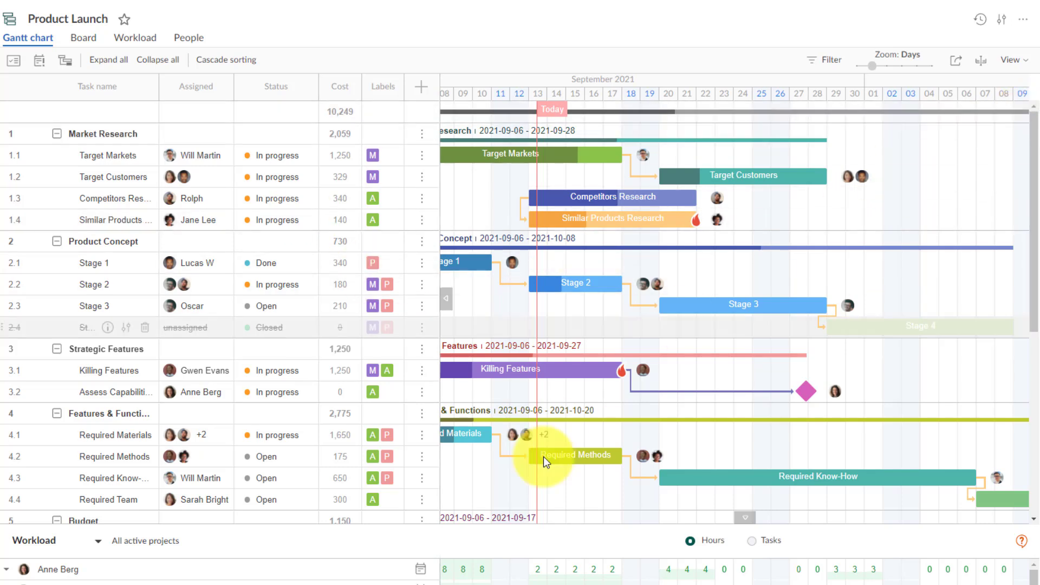
{"action": "scroll", "coordinate": [982, 163], "scroll_direction": "right", "scroll_amount": 2}
{"action": "scroll", "coordinate": [982, 163], "scroll_direction": "right", "scroll_amount": 3}
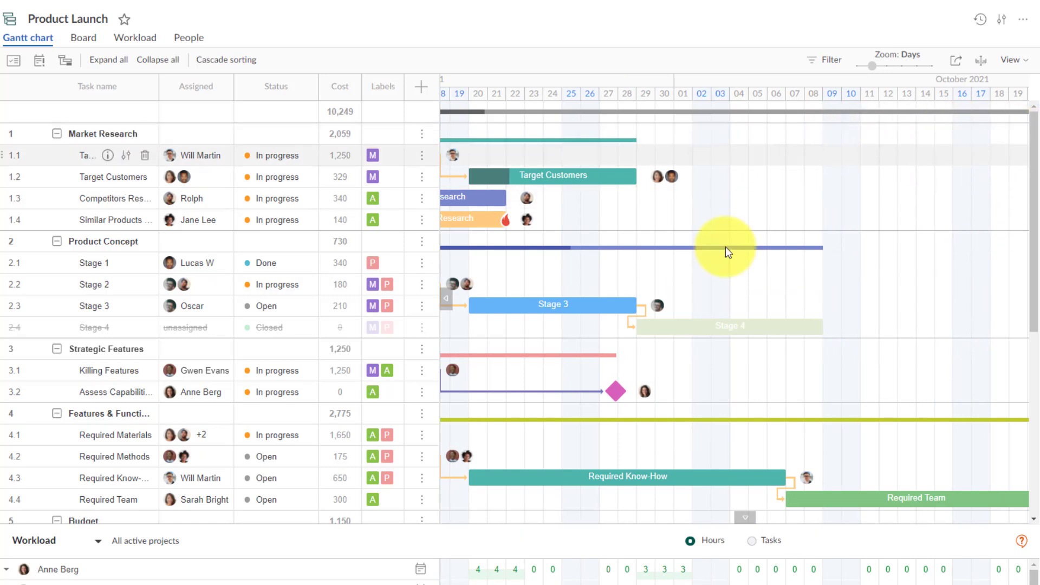
{"action": "scroll", "coordinate": [665, 450], "scroll_direction": "left", "scroll_amount": 2}
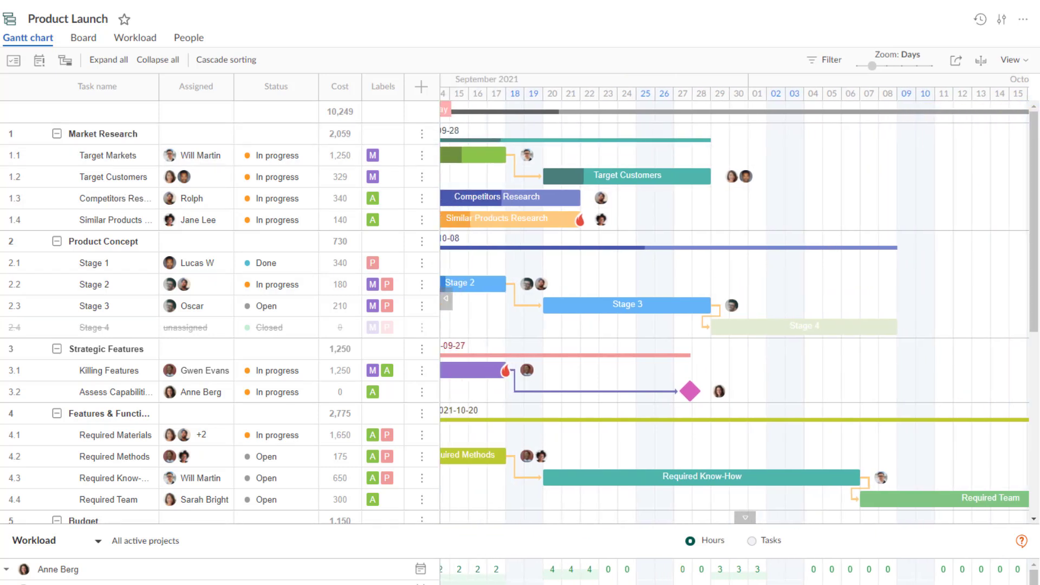
{"action": "scroll", "coordinate": [665, 450], "scroll_direction": "left", "scroll_amount": 2}
{"action": "scroll", "coordinate": [665, 451], "scroll_direction": "left", "scroll_amount": 2}
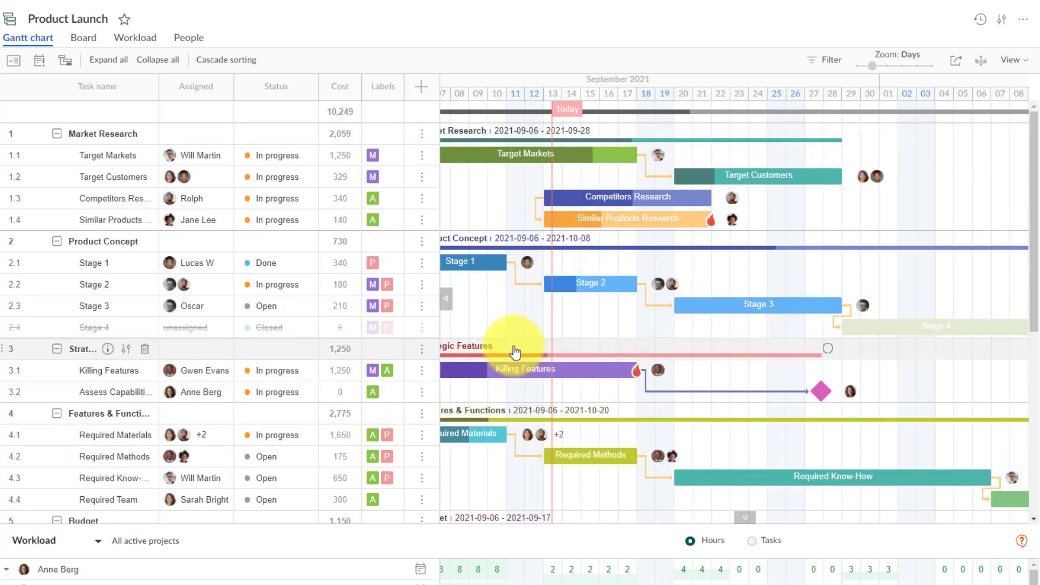
- On the Board view, move the Killing Features card from In progress to Done
{"action": "left_click", "coordinate": [83, 39]}
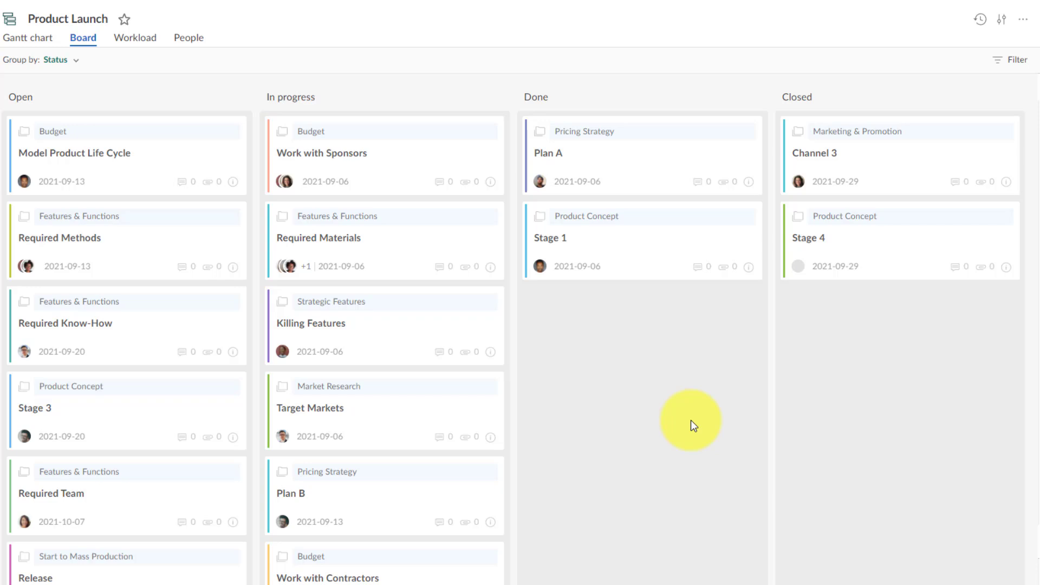
{"action": "mouse_move", "coordinate": [385, 325]}
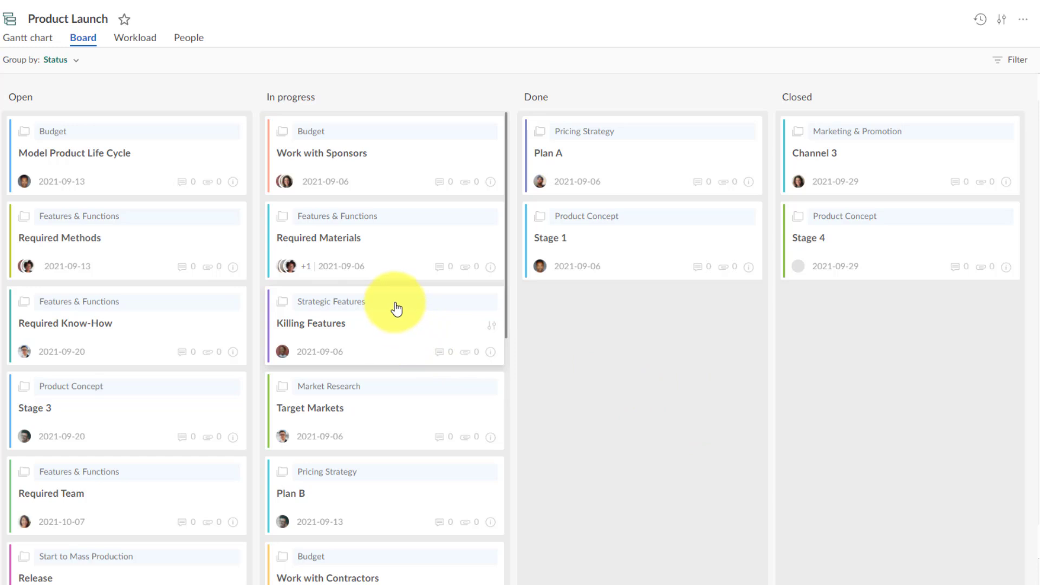
{"action": "left_click_drag", "start_coordinate": [397, 309], "coordinate": [668, 318]}
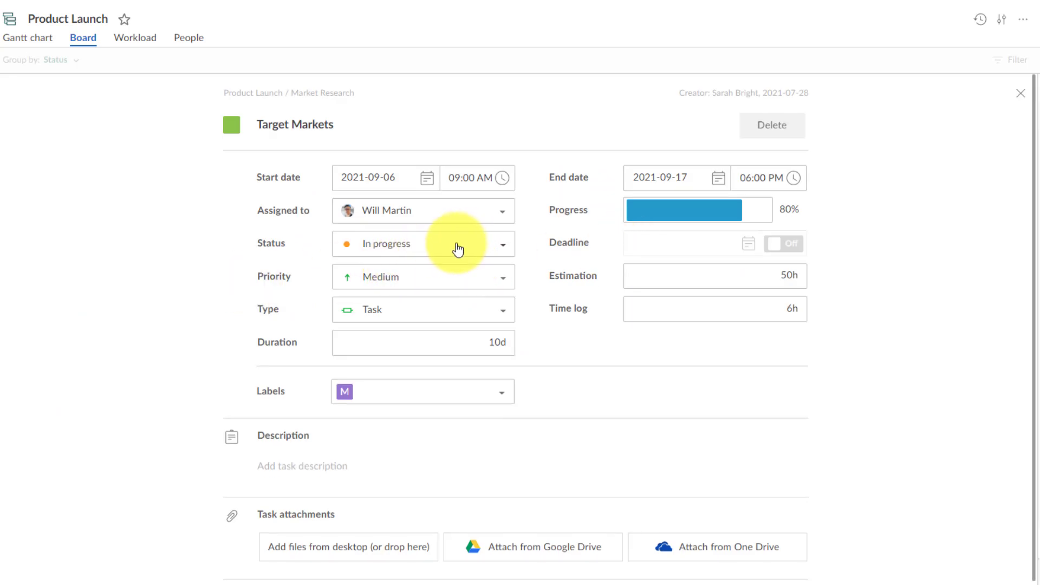
- Close the Target Markets task details, leaving it In progress on the board
{"action": "scroll", "coordinate": [172, 318], "scroll_direction": "down", "scroll_amount": 2}
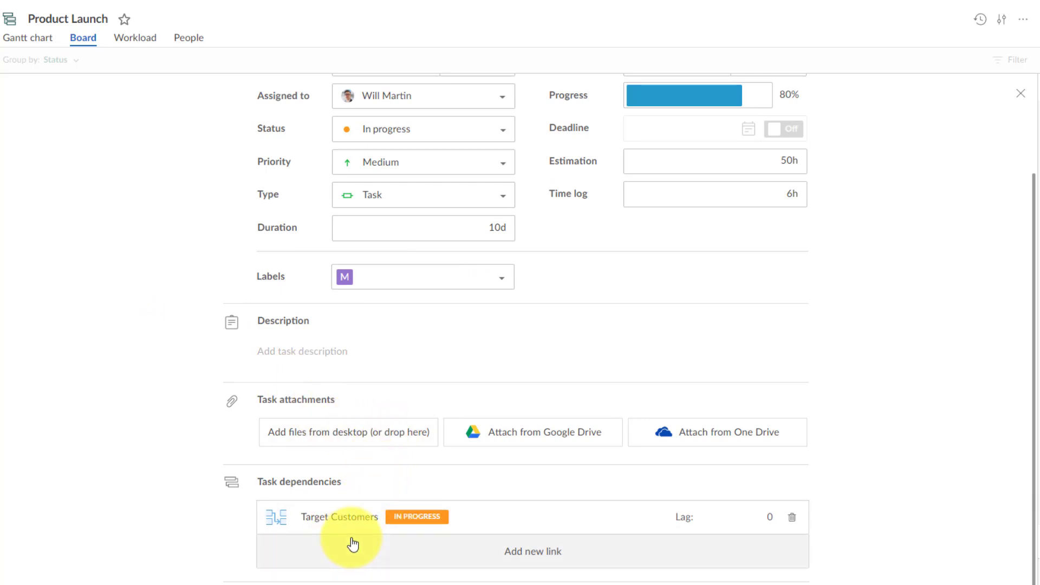
{"action": "scroll", "coordinate": [352, 544], "scroll_direction": "up", "scroll_amount": 2}
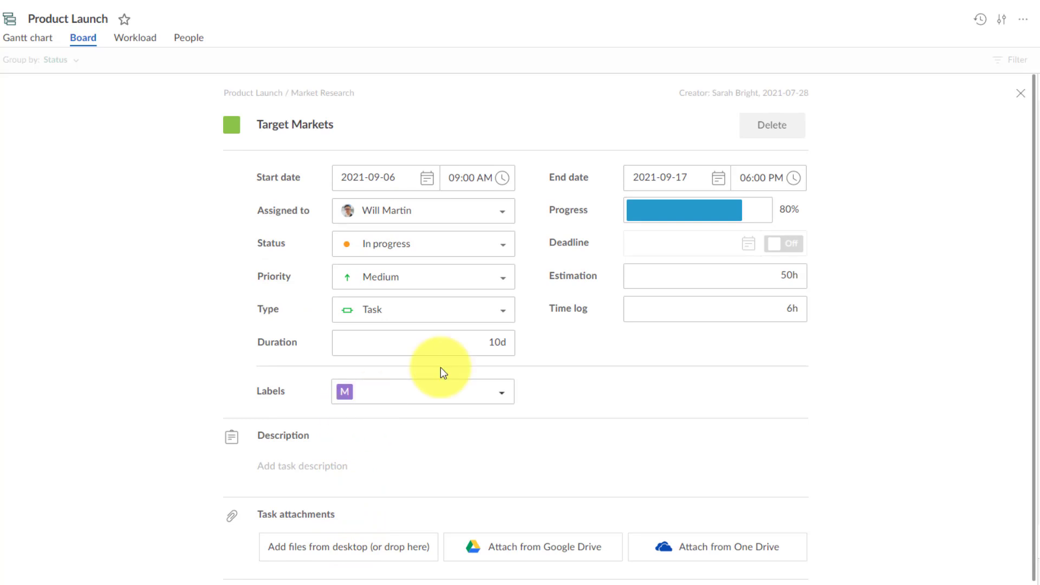
{"action": "left_click", "coordinate": [1021, 93]}
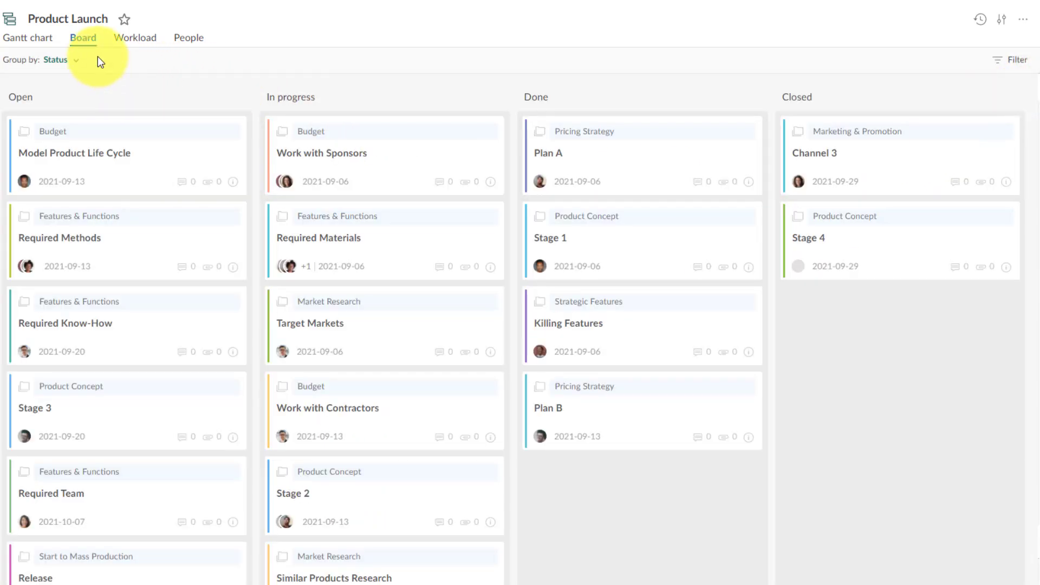
- Open the Workload view and scroll members' daily hours toward late September and October
{"action": "left_click", "coordinate": [138, 40]}
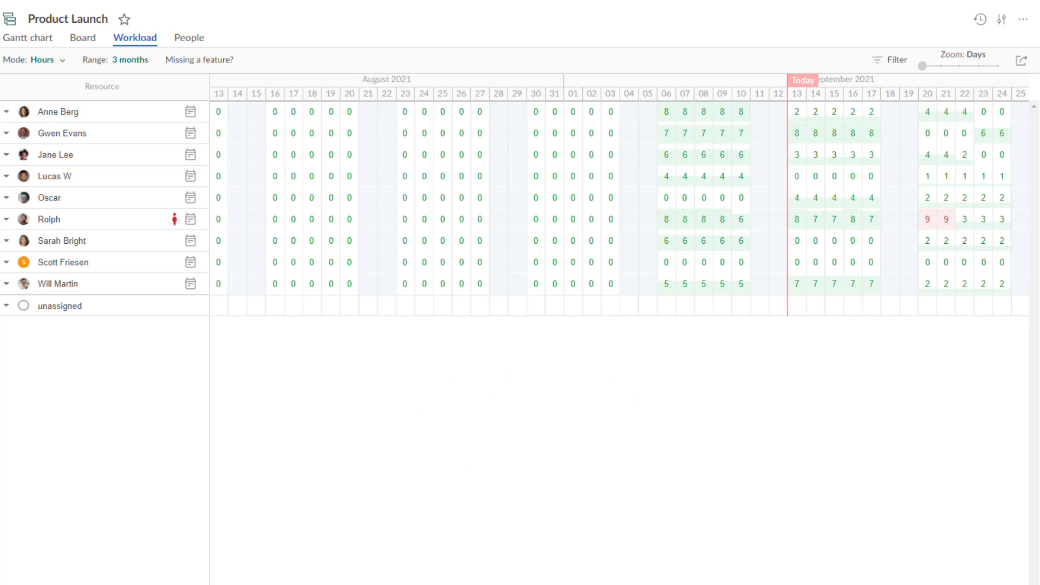
{"action": "scroll", "coordinate": [619, 195], "scroll_direction": "right", "scroll_amount": 1}
{"action": "scroll", "coordinate": [620, 195], "scroll_direction": "right", "scroll_amount": 2}
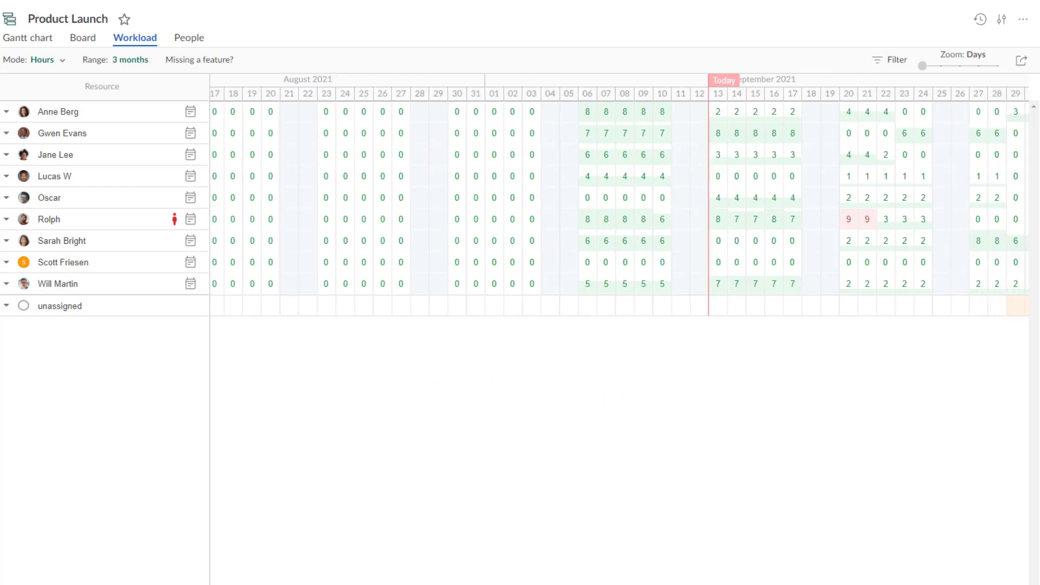
{"action": "scroll", "coordinate": [619, 195], "scroll_direction": "right", "scroll_amount": 3}
{"action": "scroll", "coordinate": [619, 195], "scroll_direction": "right", "scroll_amount": 2}
{"action": "scroll", "coordinate": [619, 195], "scroll_direction": "right", "scroll_amount": 1}
{"action": "scroll", "coordinate": [619, 195], "scroll_direction": "right", "scroll_amount": 2}
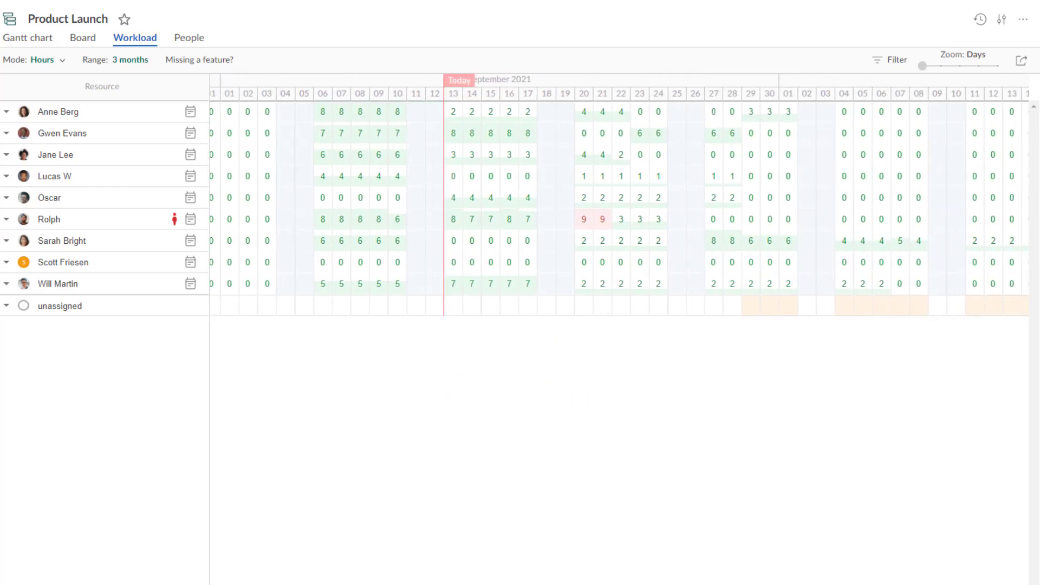
{"action": "scroll", "coordinate": [620, 195], "scroll_direction": "right", "scroll_amount": 1}
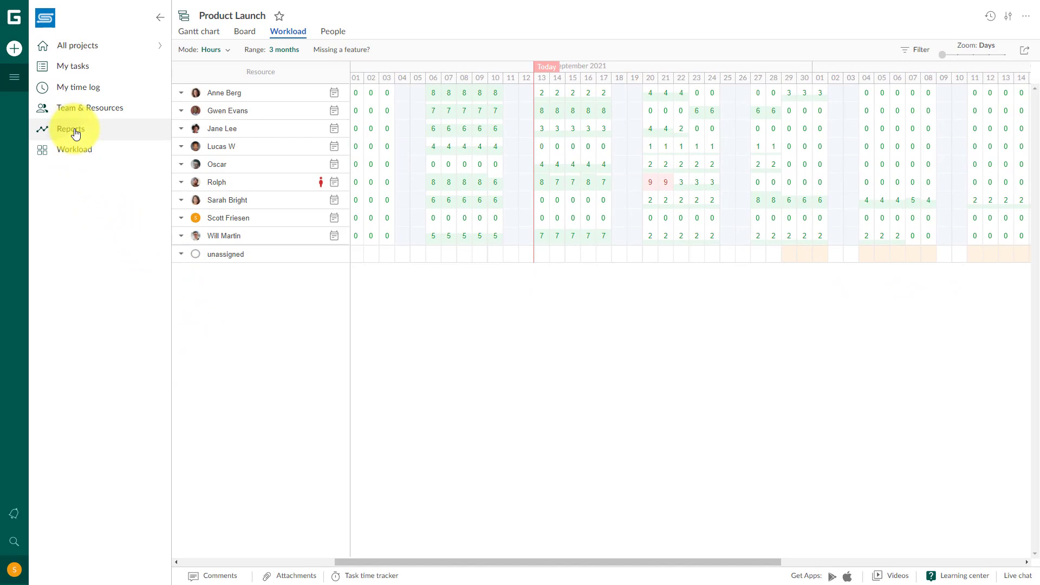
- Create the Budget analysis report and collapse the Project 4, Project 2 and Project 3 groups
{"action": "left_click", "coordinate": [75, 132]}
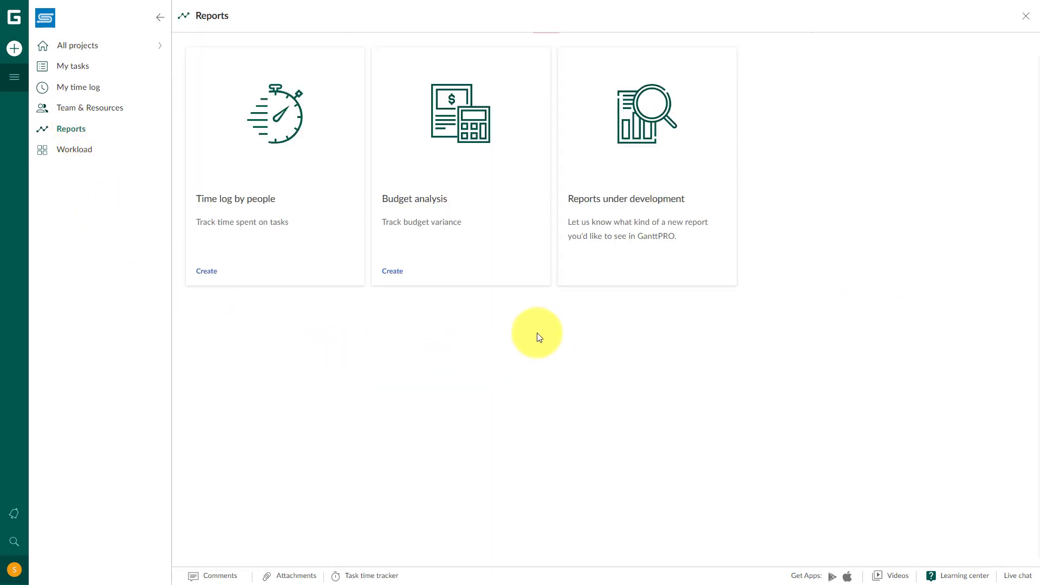
{"action": "left_click", "coordinate": [464, 118]}
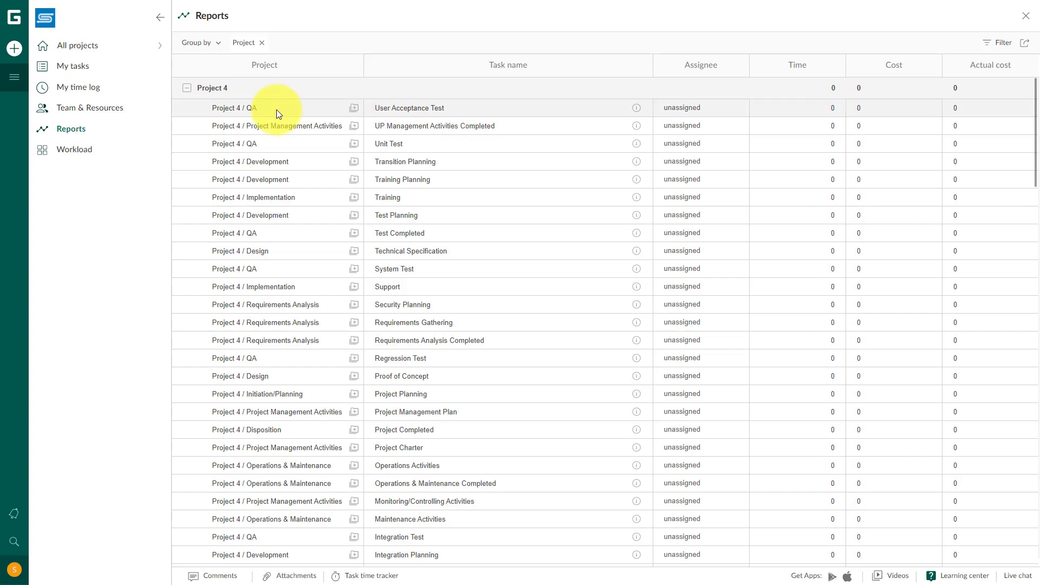
{"action": "left_click", "coordinate": [187, 88]}
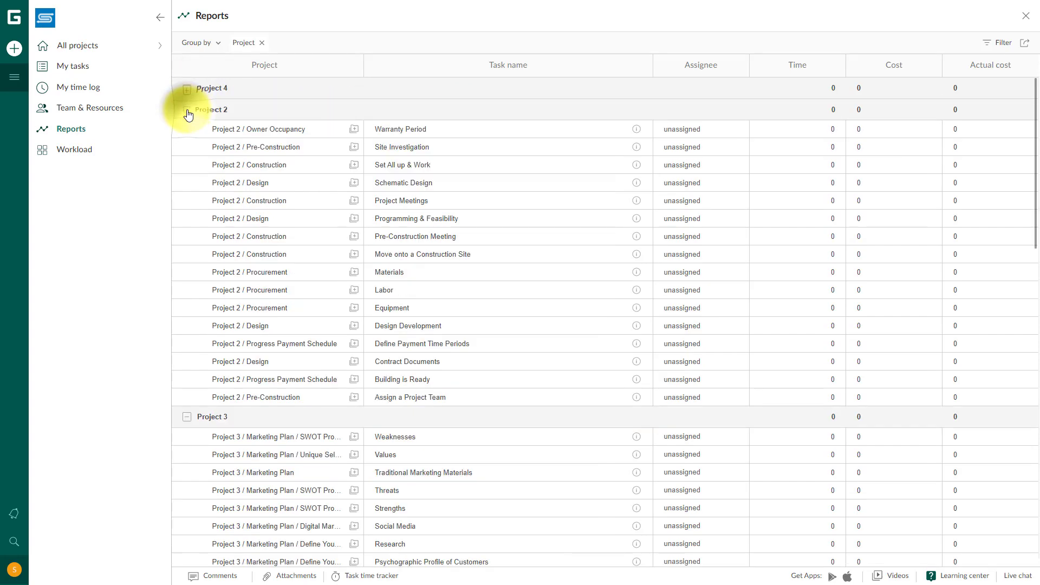
{"action": "left_click", "coordinate": [187, 109]}
{"action": "left_click", "coordinate": [187, 130]}
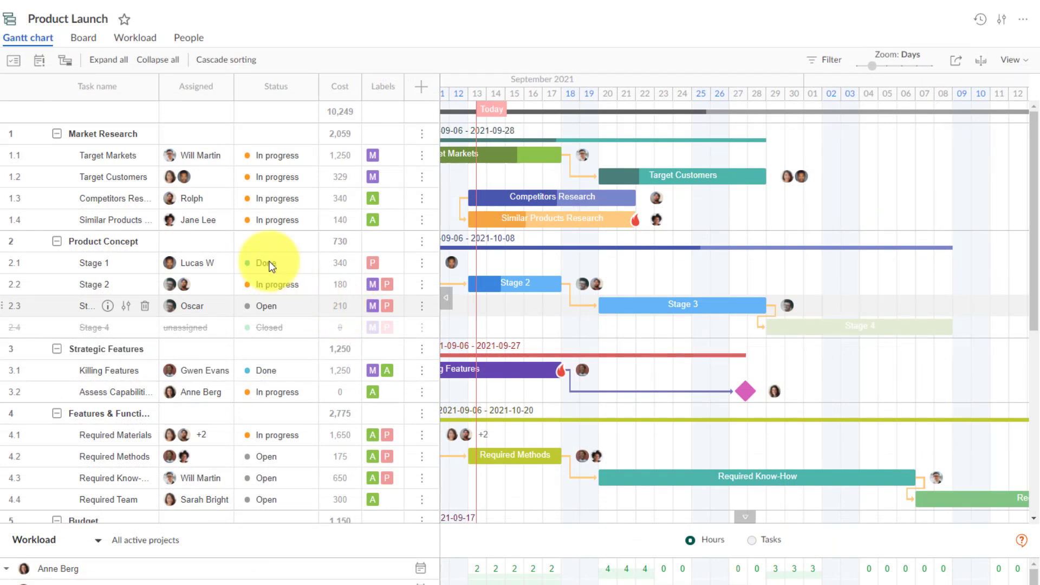
{"action": "left_click", "coordinate": [189, 44]}
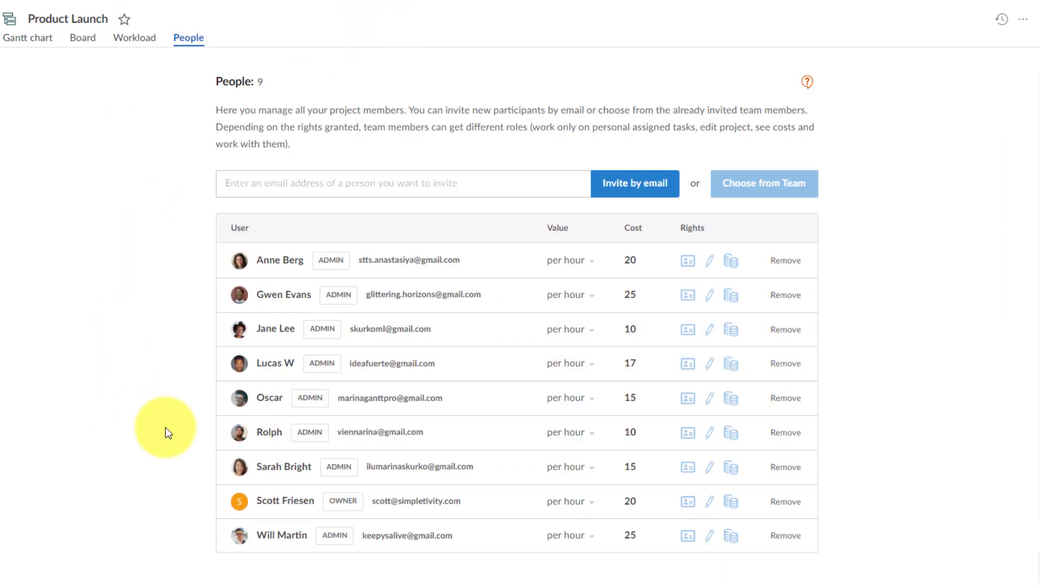
{"action": "left_click", "coordinate": [646, 265]}
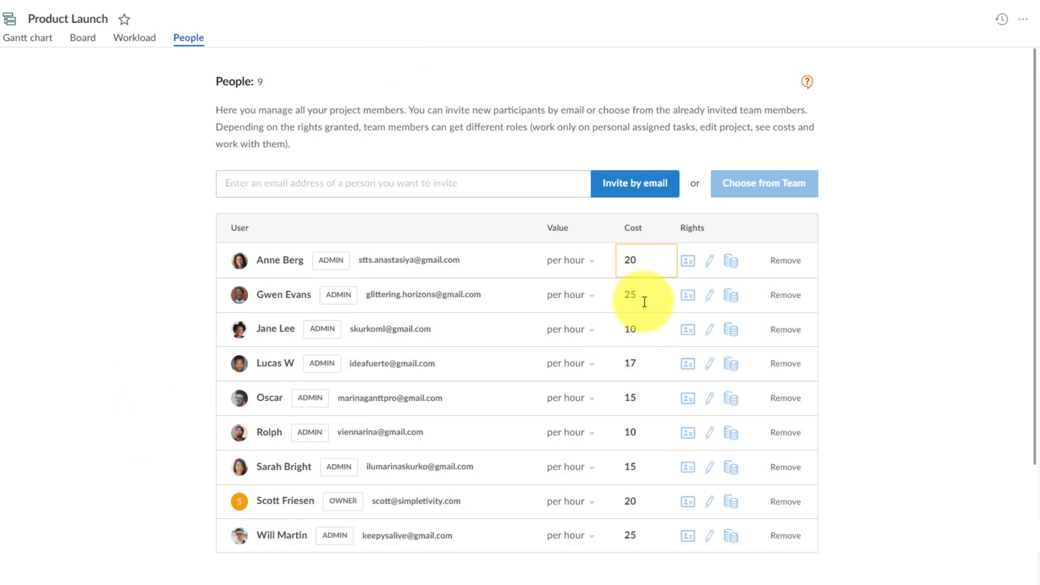
{"action": "key", "text": "Return"}
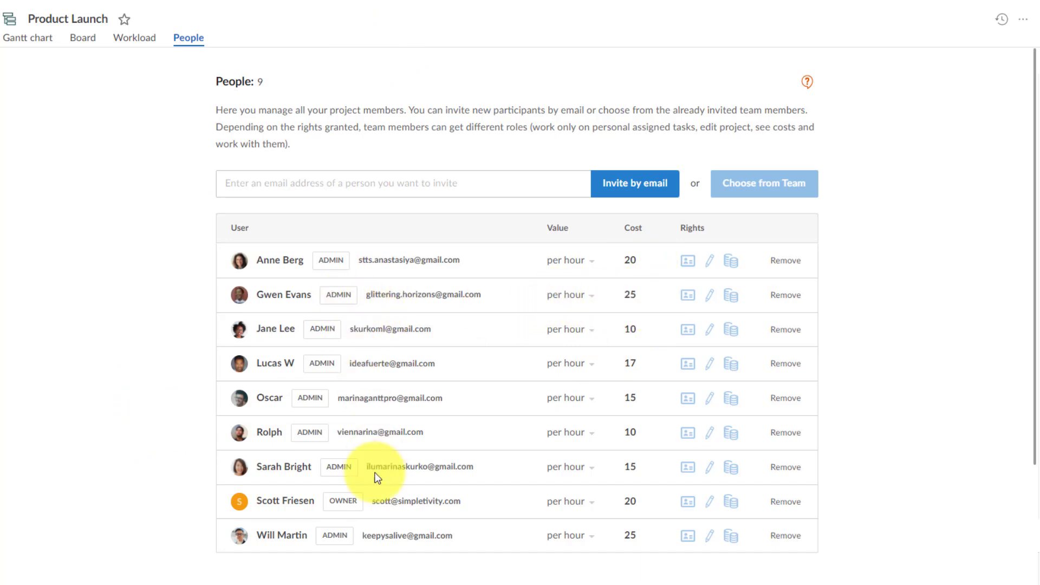
{"action": "left_click", "coordinate": [646, 257]}
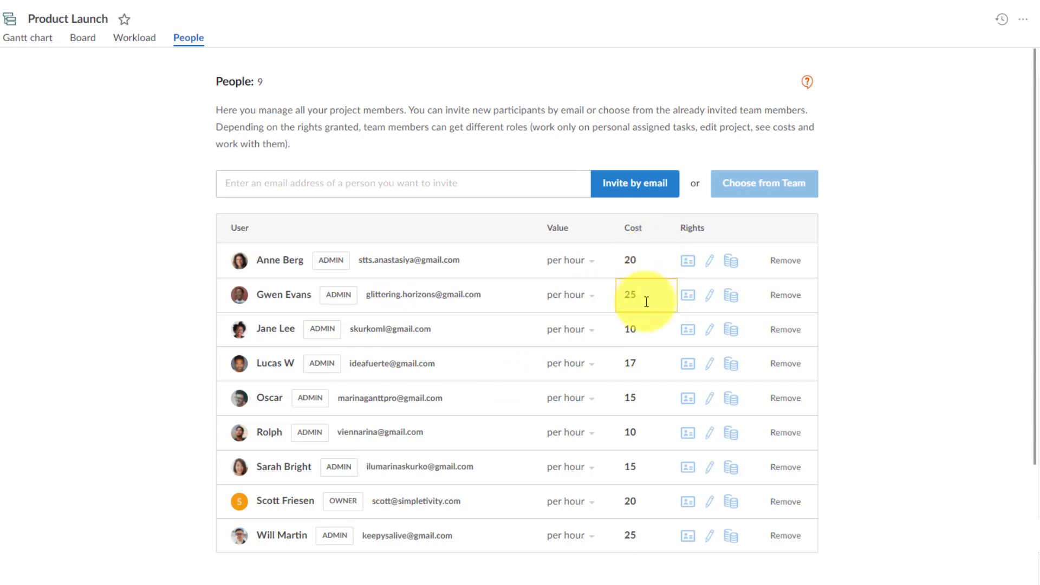
{"action": "left_click", "coordinate": [650, 329]}
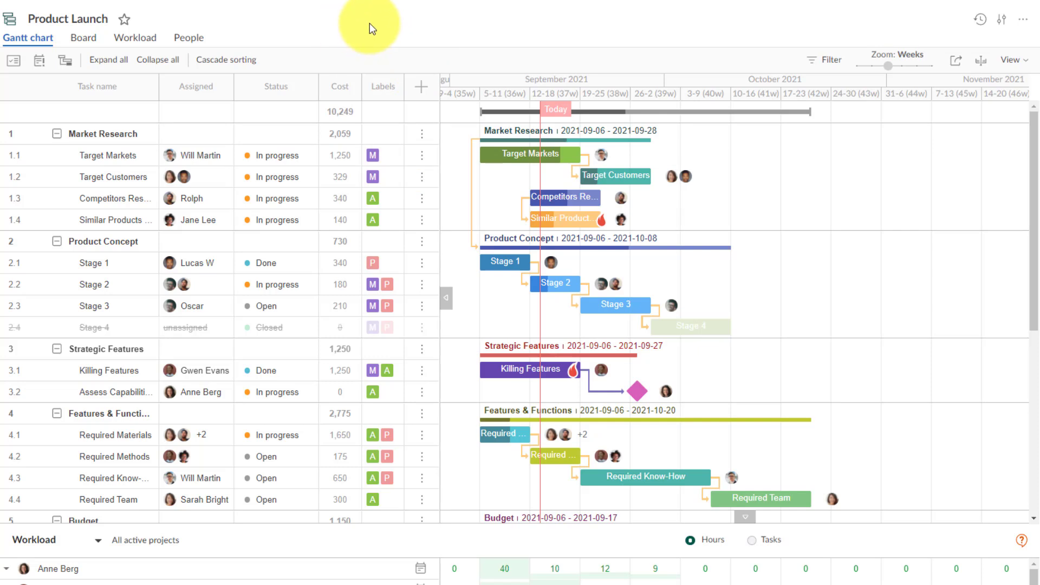
{"action": "mouse_move", "coordinate": [82, 134]}
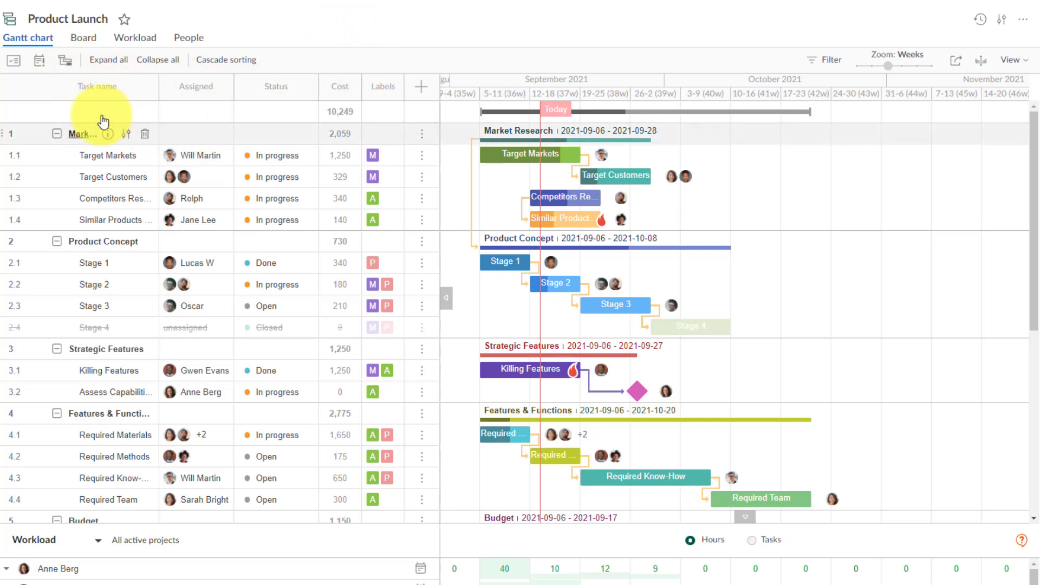
{"action": "left_click", "coordinate": [40, 65]}
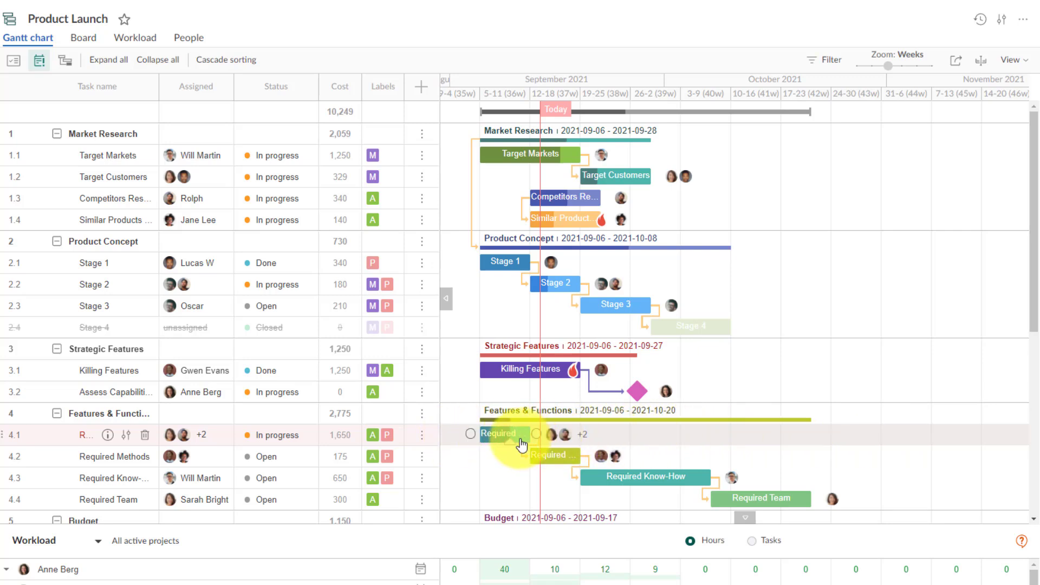
{"action": "mouse_move", "coordinate": [504, 433]}
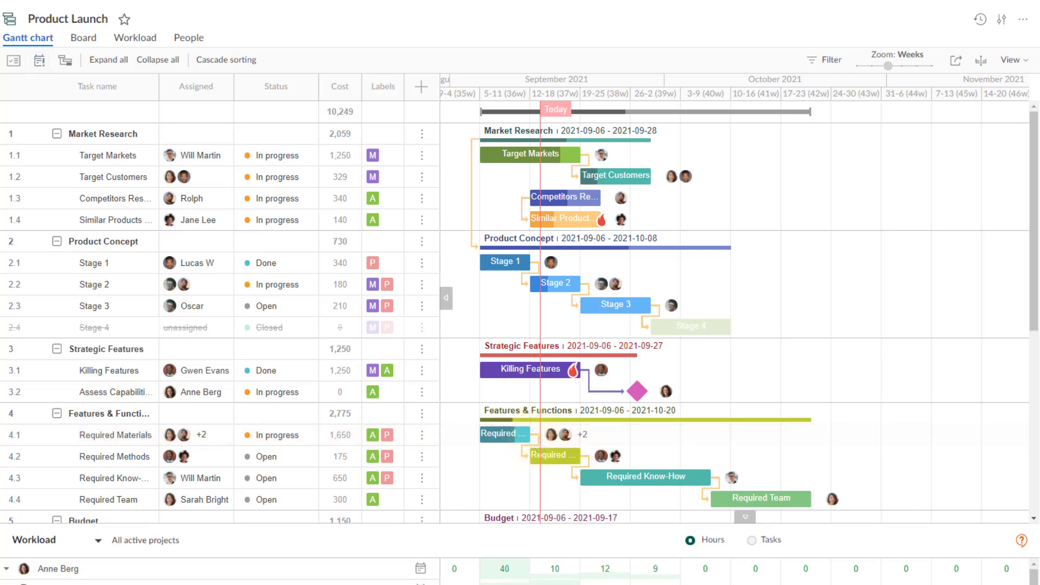
{"action": "left_click", "coordinate": [65, 61]}
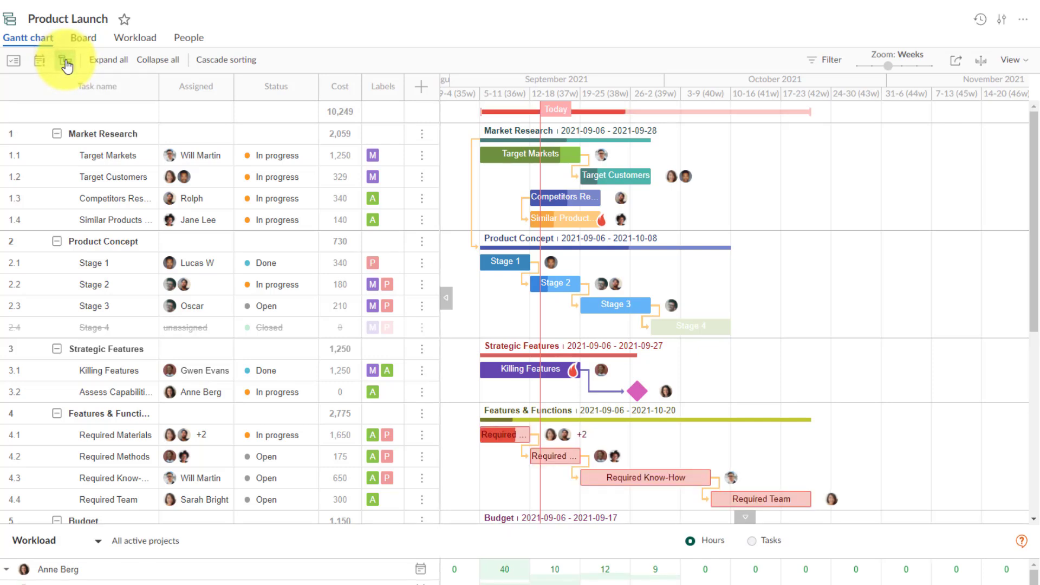
{"action": "left_click", "coordinate": [66, 62]}
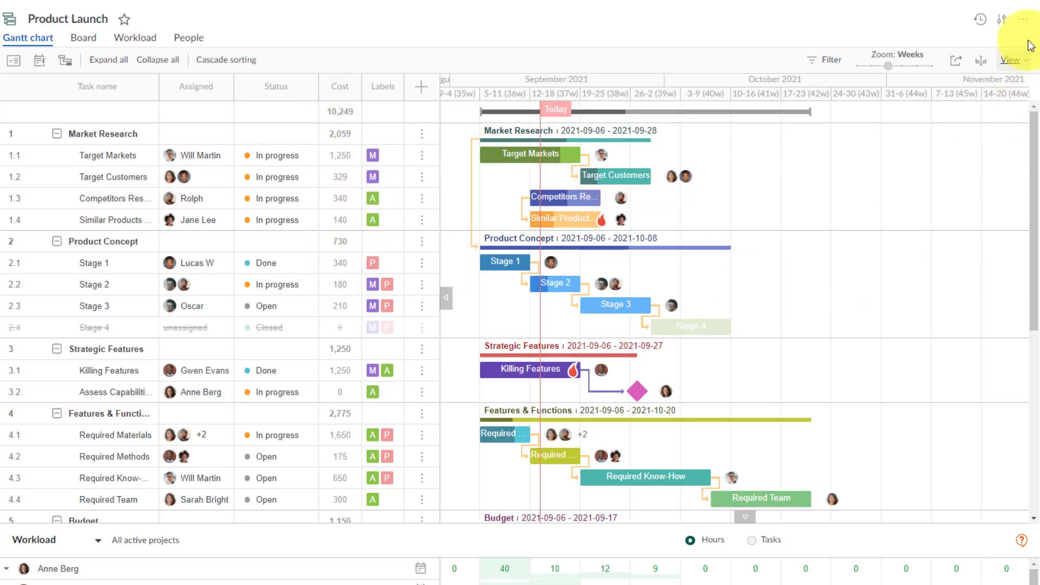
- Create a current-filter 'Project Update' public link, switch it off, and copy the original URL
{"action": "left_click", "coordinate": [1023, 20]}
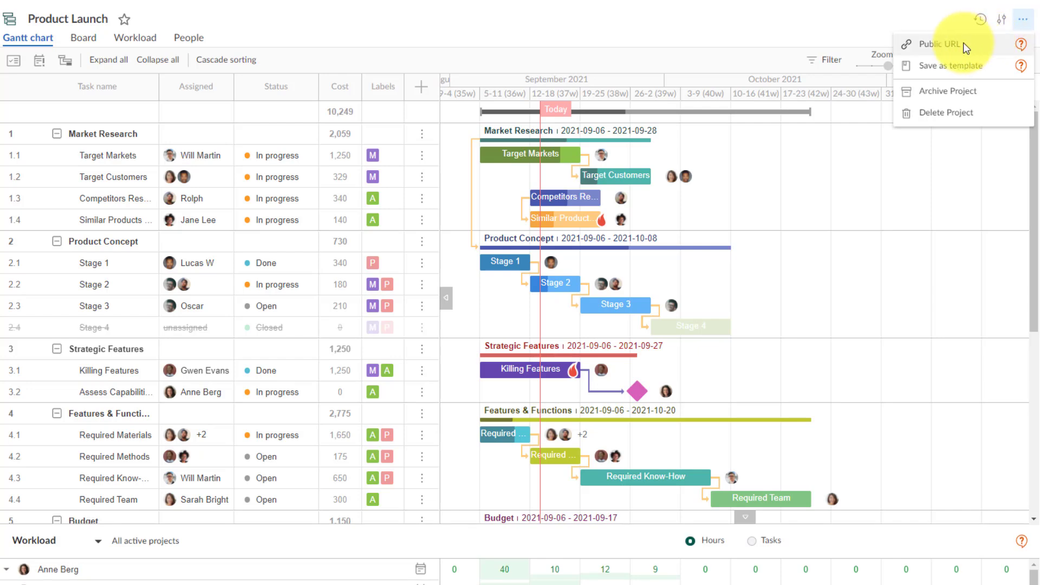
{"action": "left_click", "coordinate": [941, 45]}
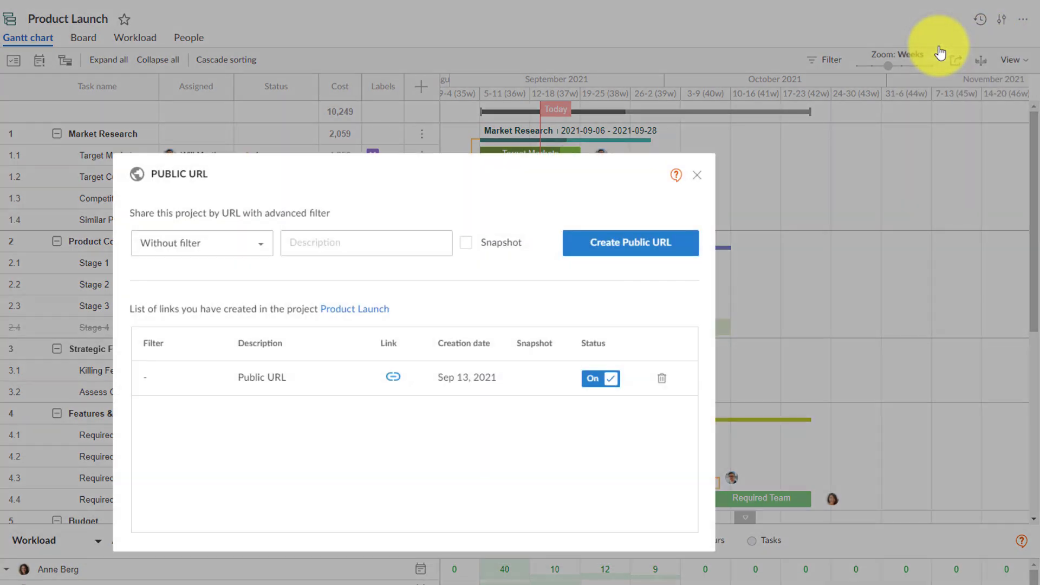
{"action": "left_click", "coordinate": [254, 245]}
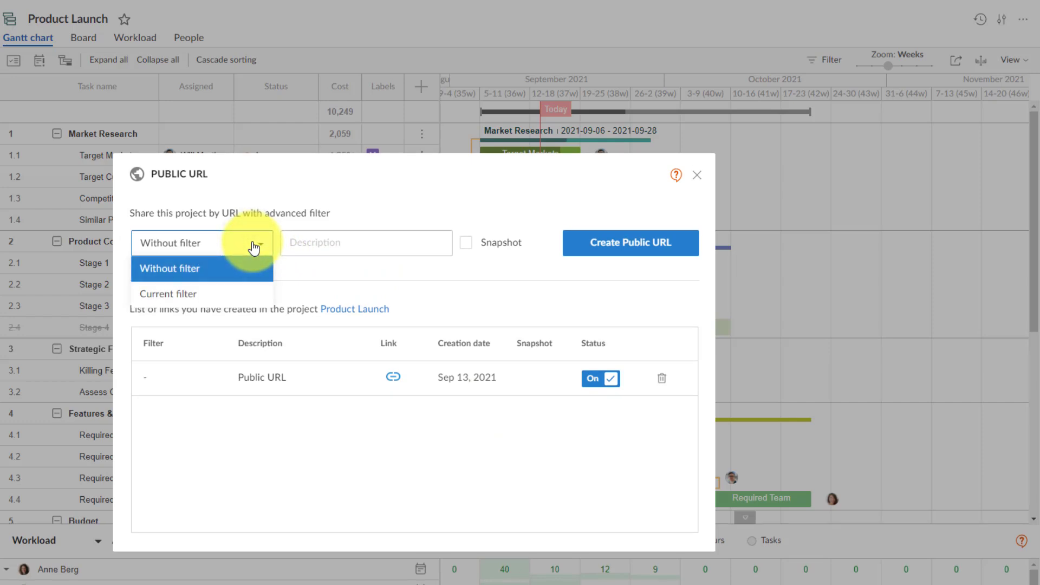
{"action": "left_click", "coordinate": [215, 295]}
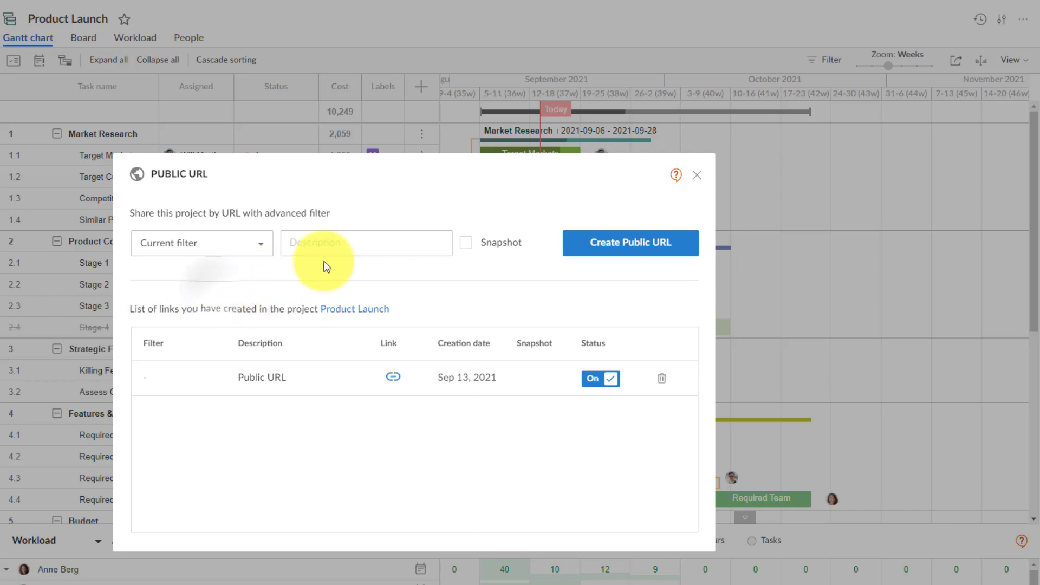
{"action": "left_click", "coordinate": [337, 245]}
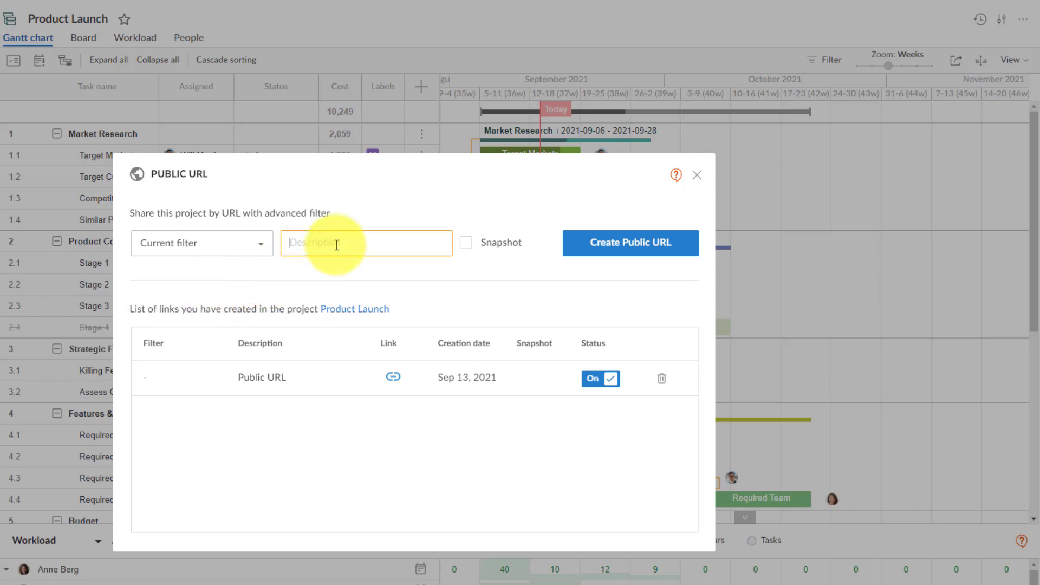
{"action": "type", "text": "Pro"}
{"action": "type", "text": "ject Update"}
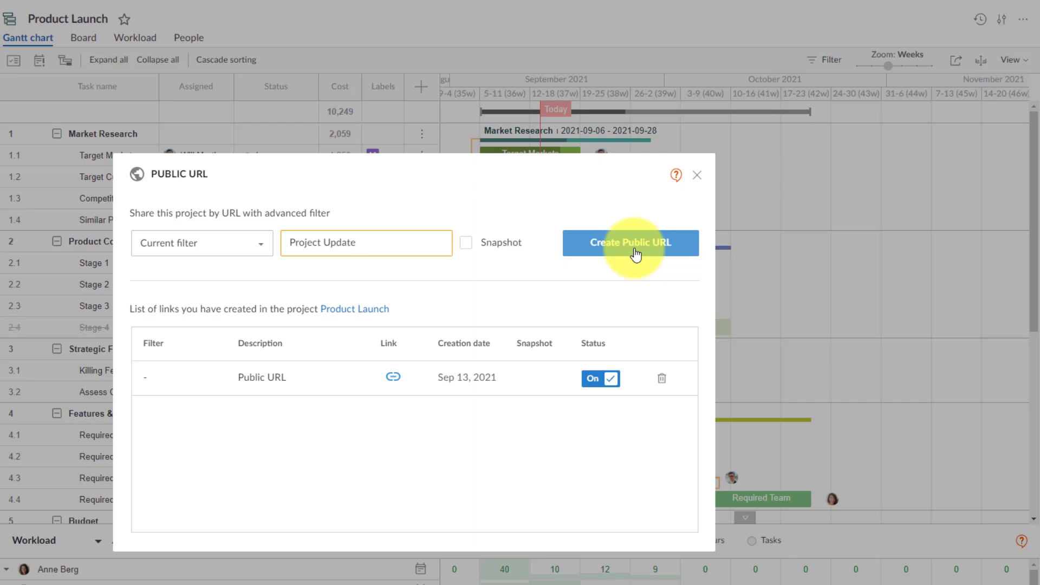
{"action": "left_click", "coordinate": [635, 254]}
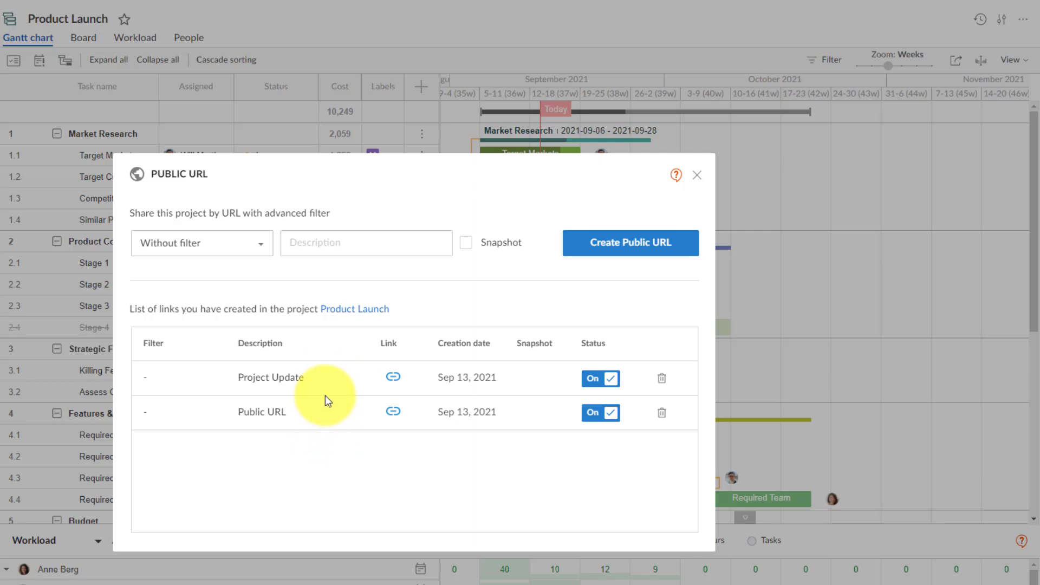
{"action": "left_click", "coordinate": [613, 379]}
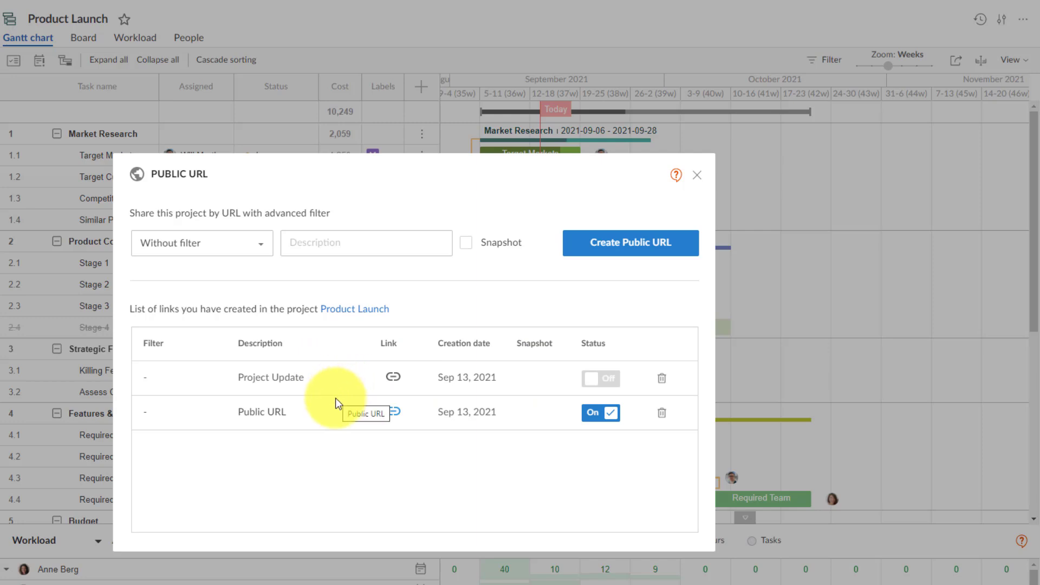
{"action": "left_click", "coordinate": [394, 413]}
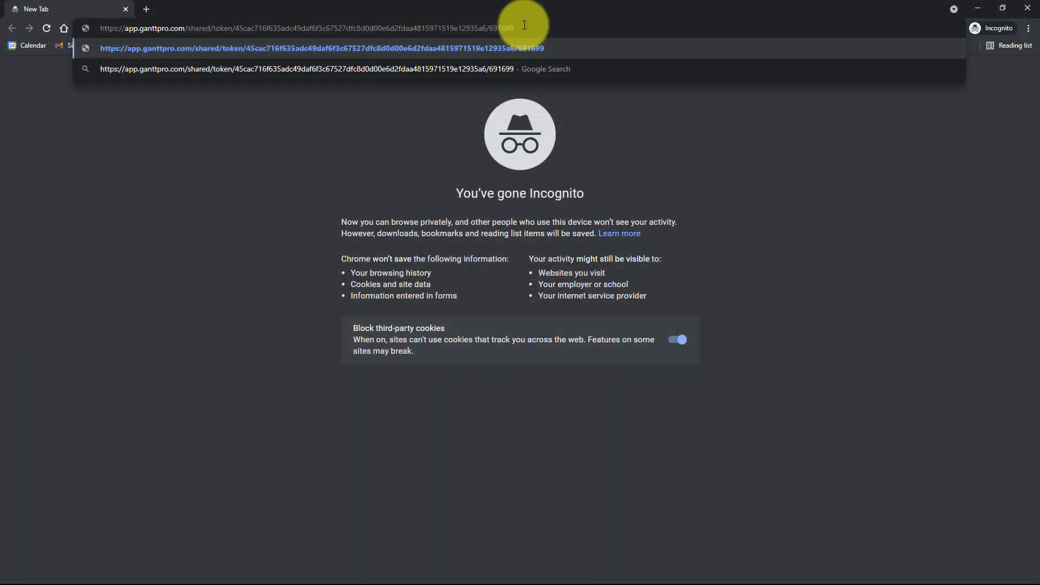
- Load the pasted Product Launch public URL in the incognito window
{"action": "key", "text": "Return"}
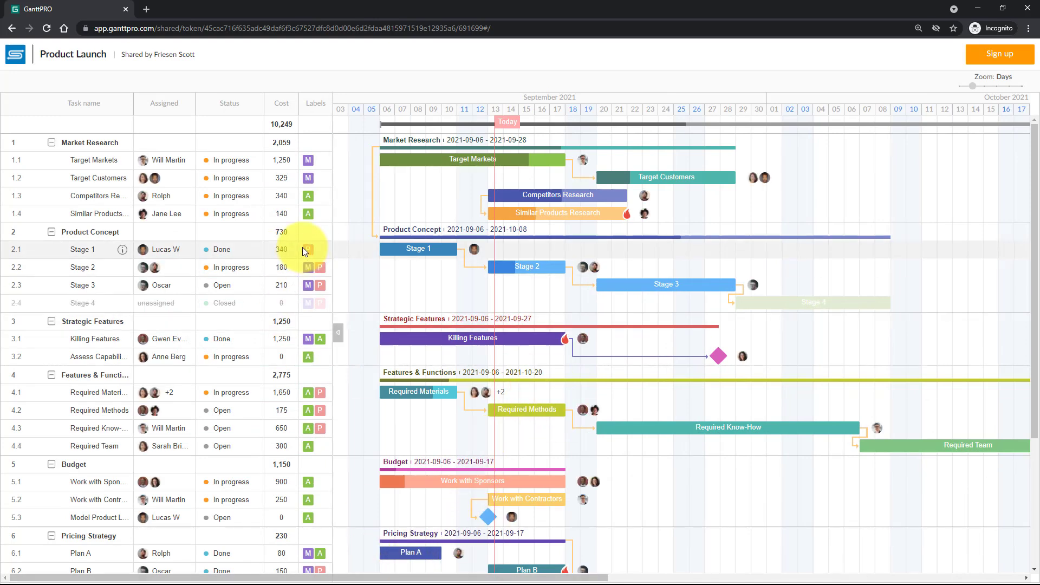
{"action": "mouse_move", "coordinate": [163, 213]}
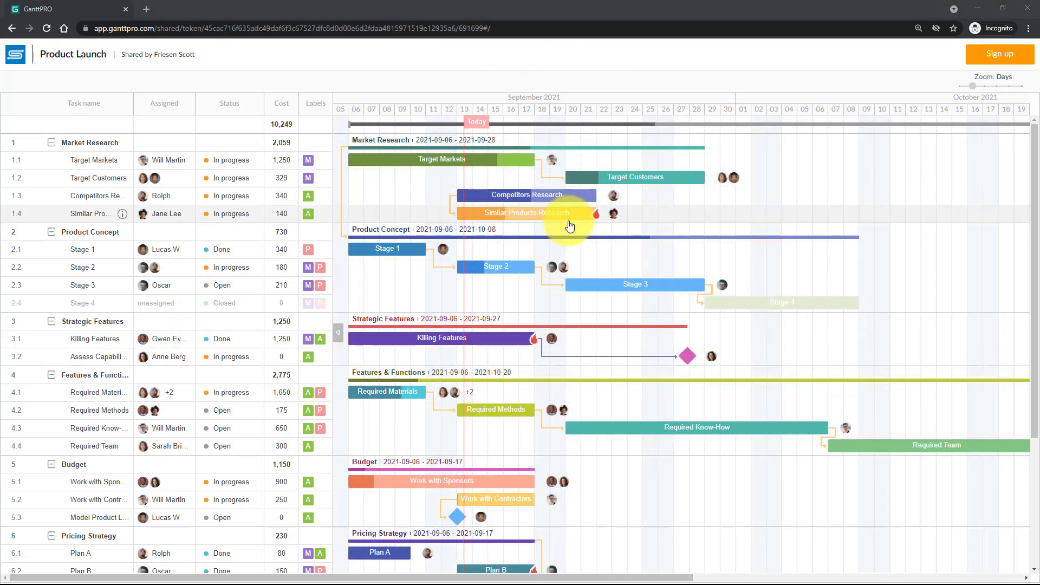
- Scroll down and back up through the Product Launch task groups in the shared Gantt view
{"action": "scroll", "coordinate": [518, 250], "scroll_direction": "down", "scroll_amount": 1}
{"action": "scroll", "coordinate": [541, 279], "scroll_direction": "down", "scroll_amount": 2}
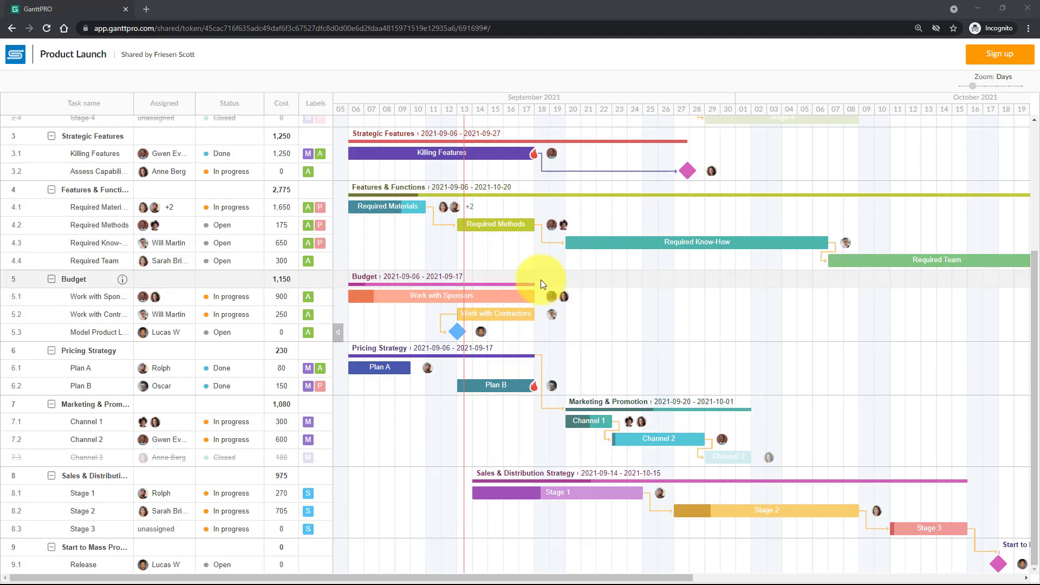
{"action": "scroll", "coordinate": [540, 279], "scroll_direction": "up", "scroll_amount": 3}
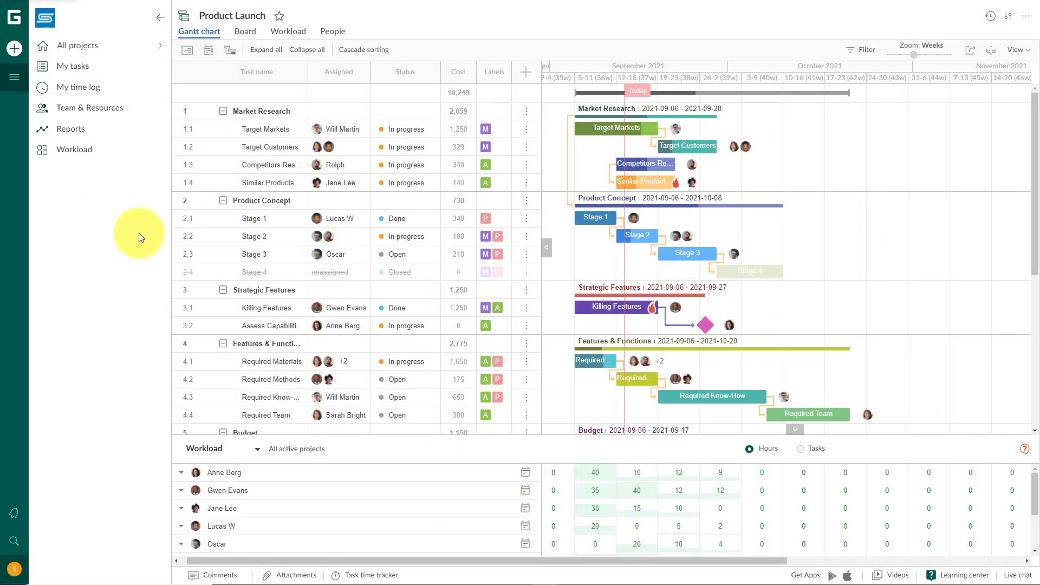
- Bring up the Create new project options, choosing between a project and a project portfolio
{"action": "left_click", "coordinate": [15, 49]}
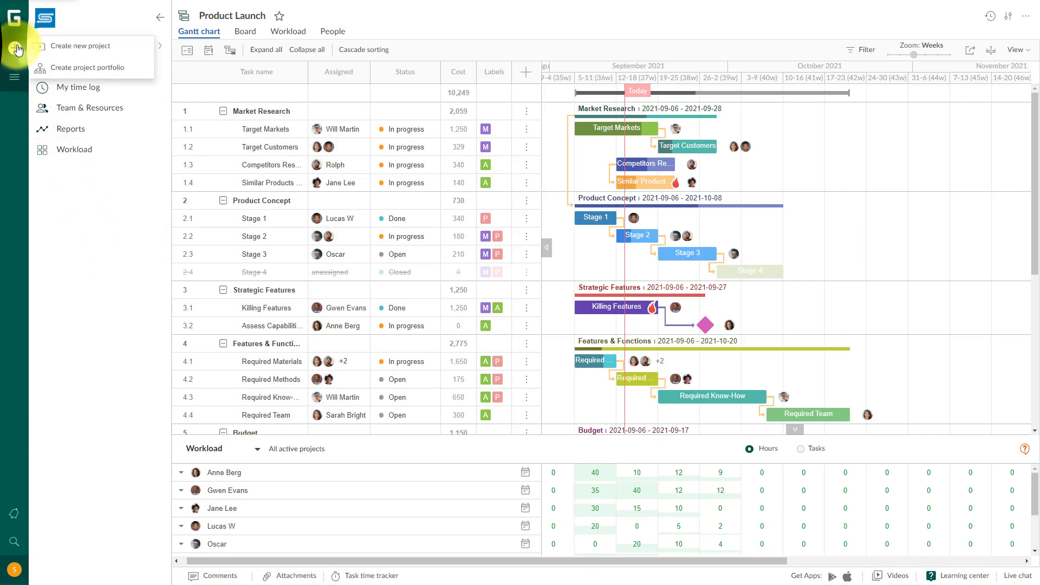